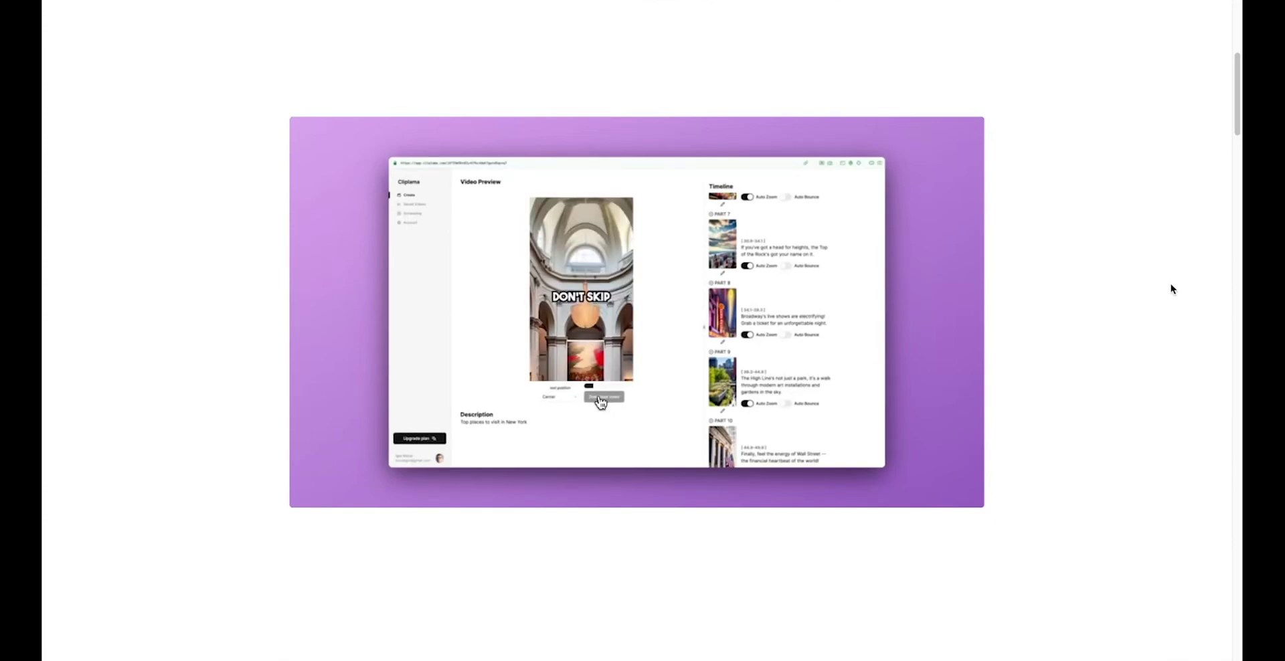
Step: Open the Create video page, look at the AI + Manual and Manual modes, and settle on AI Mode
scroll(1165, 292, "down", 8)
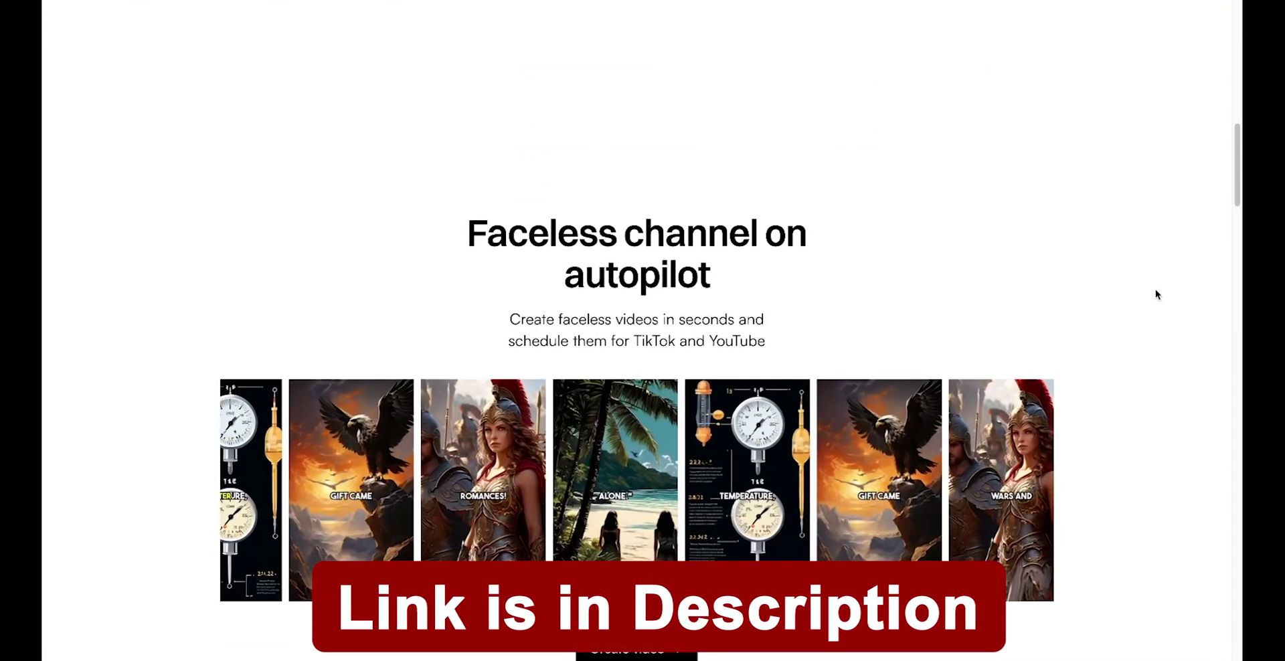
scroll(1157, 294, "down", 3)
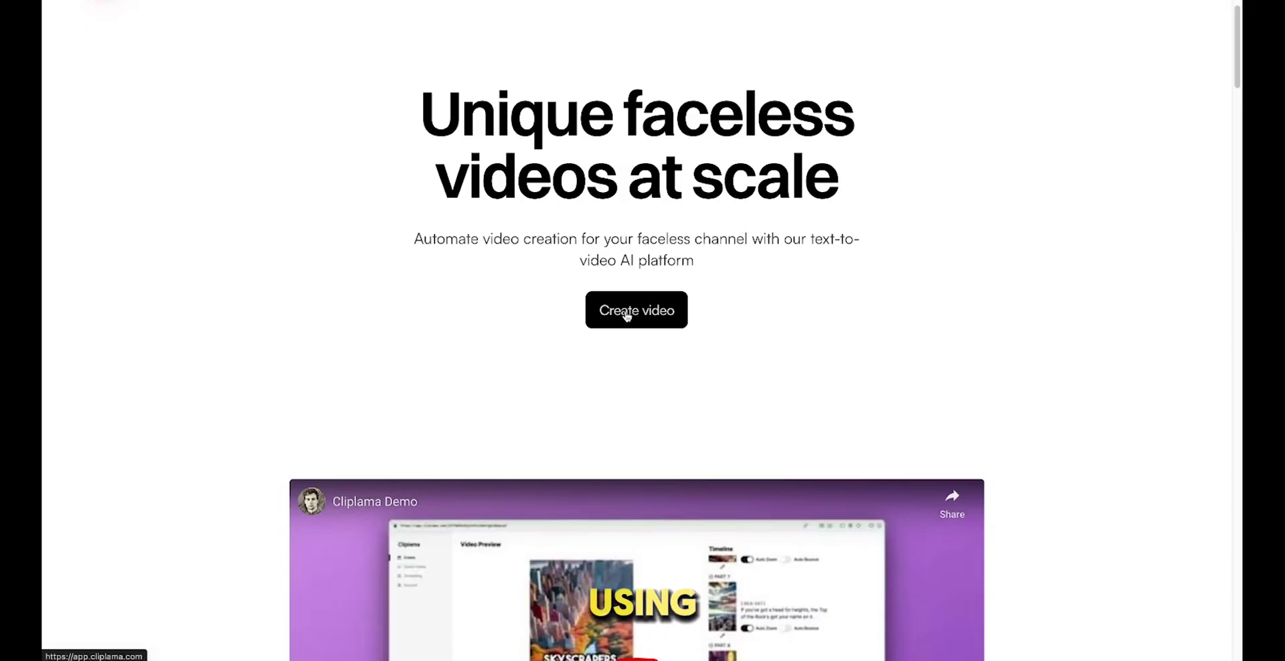
left_click(627, 314)
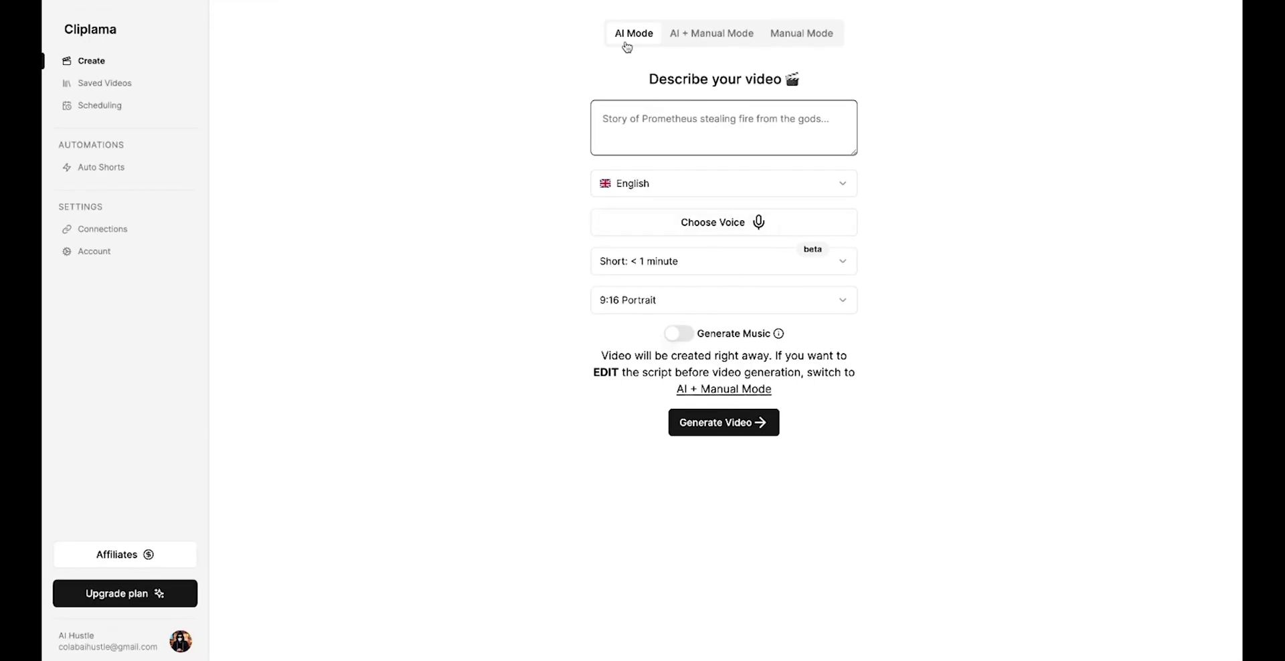
left_click(696, 35)
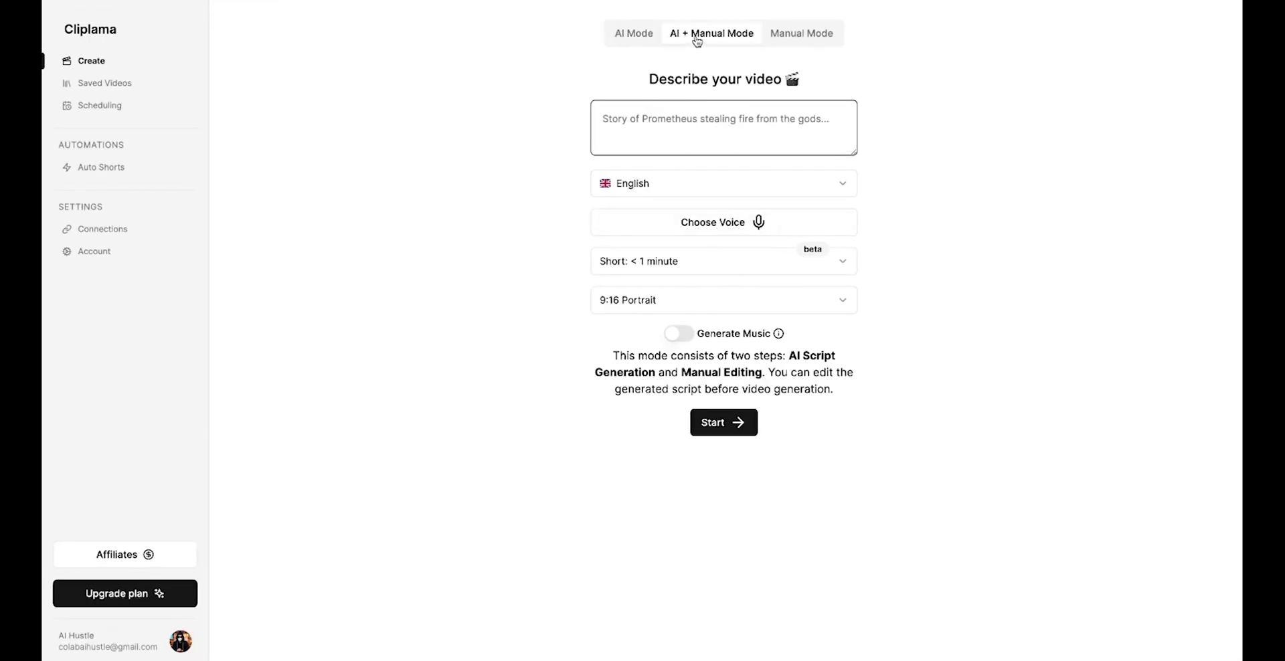
left_click(797, 37)
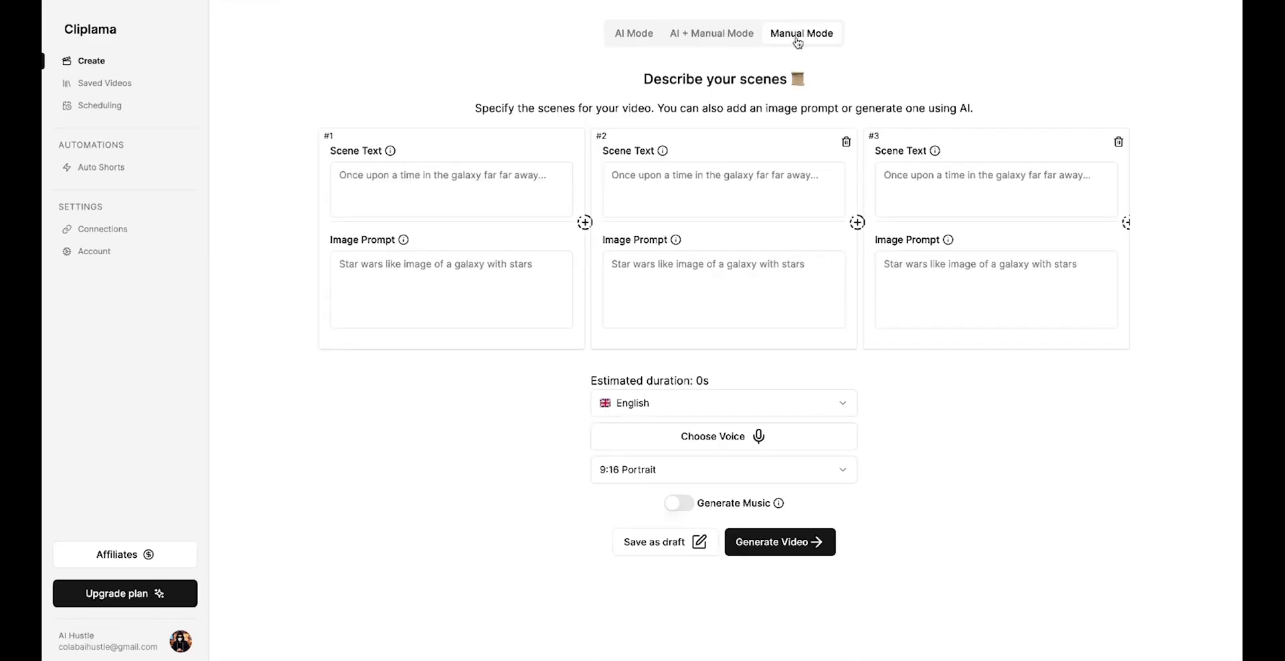
left_click(626, 35)
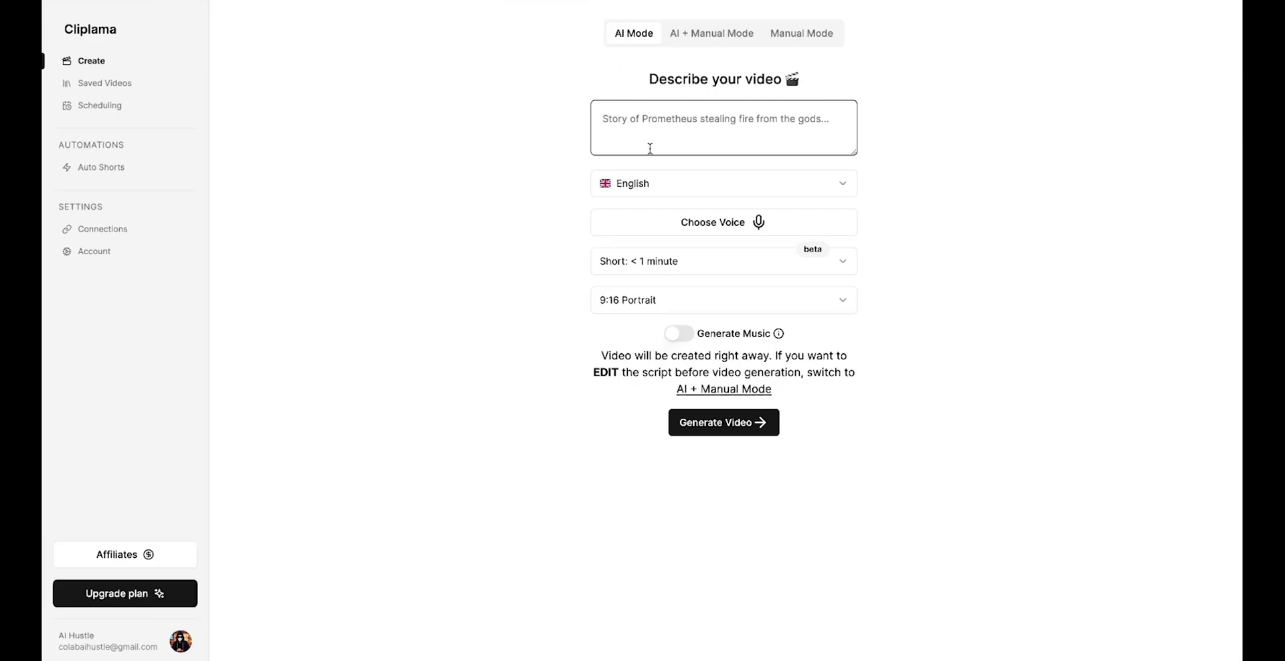
Step: Enter 'success & inspiration' as the video description and check the narration language list
left_click(636, 132)
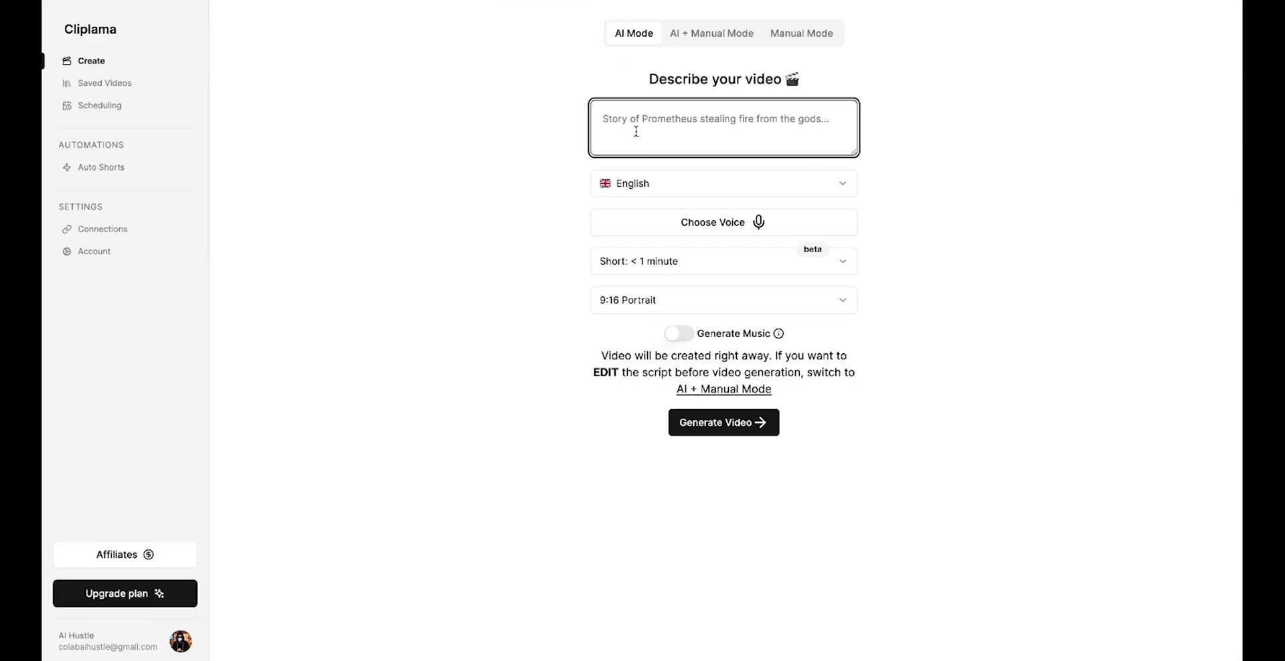
type("success")
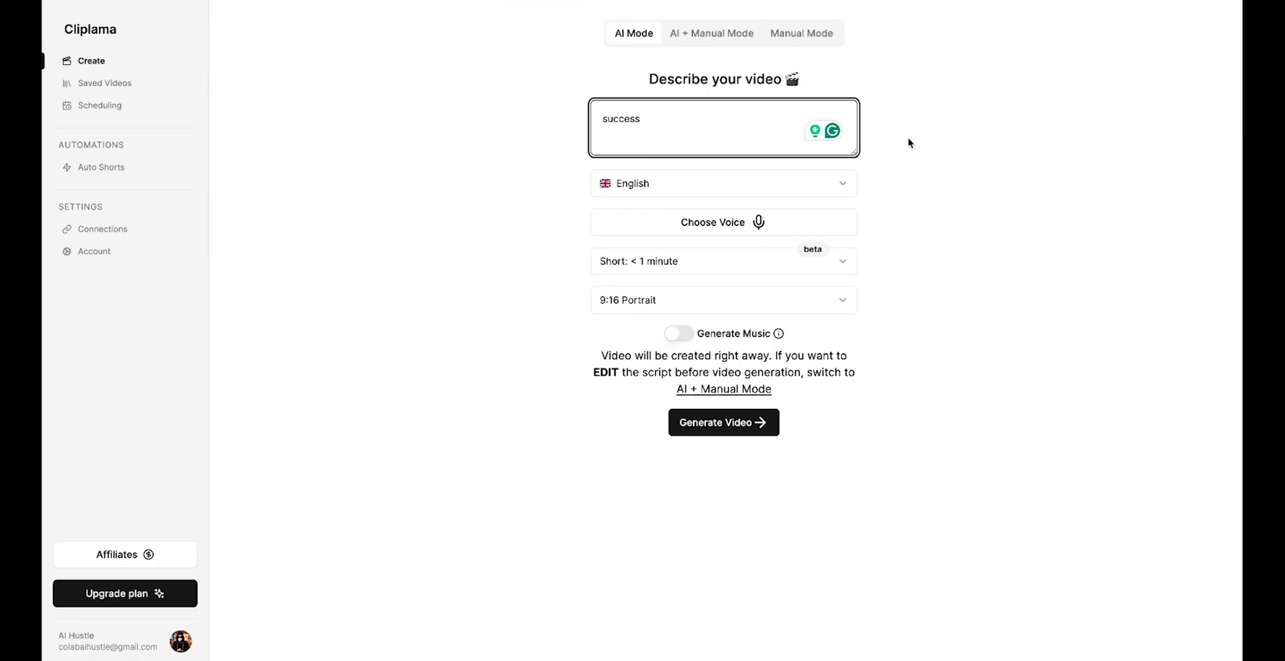
type(" & inspiration")
left_click(697, 185)
scroll(684, 362, "down", 5)
scroll(684, 362, "up", 5)
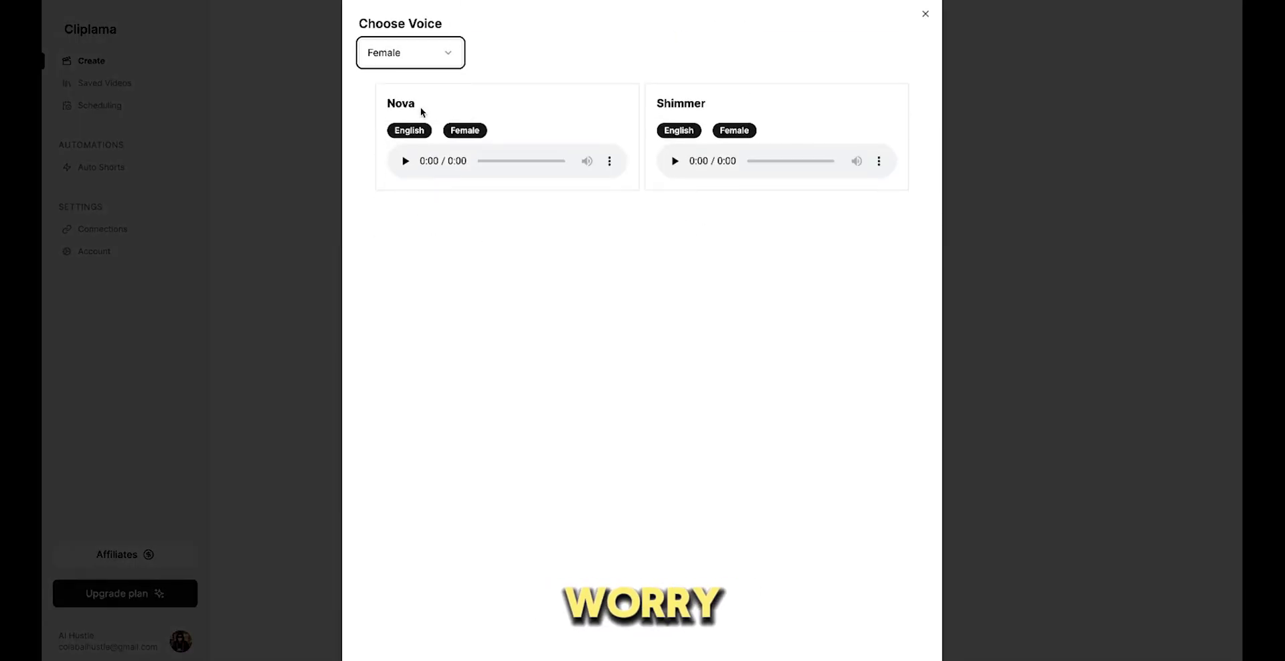
Step: Filter voices to Male and confirm Fable as the narration voice
left_click(428, 50)
left_click(401, 83)
left_click(404, 161)
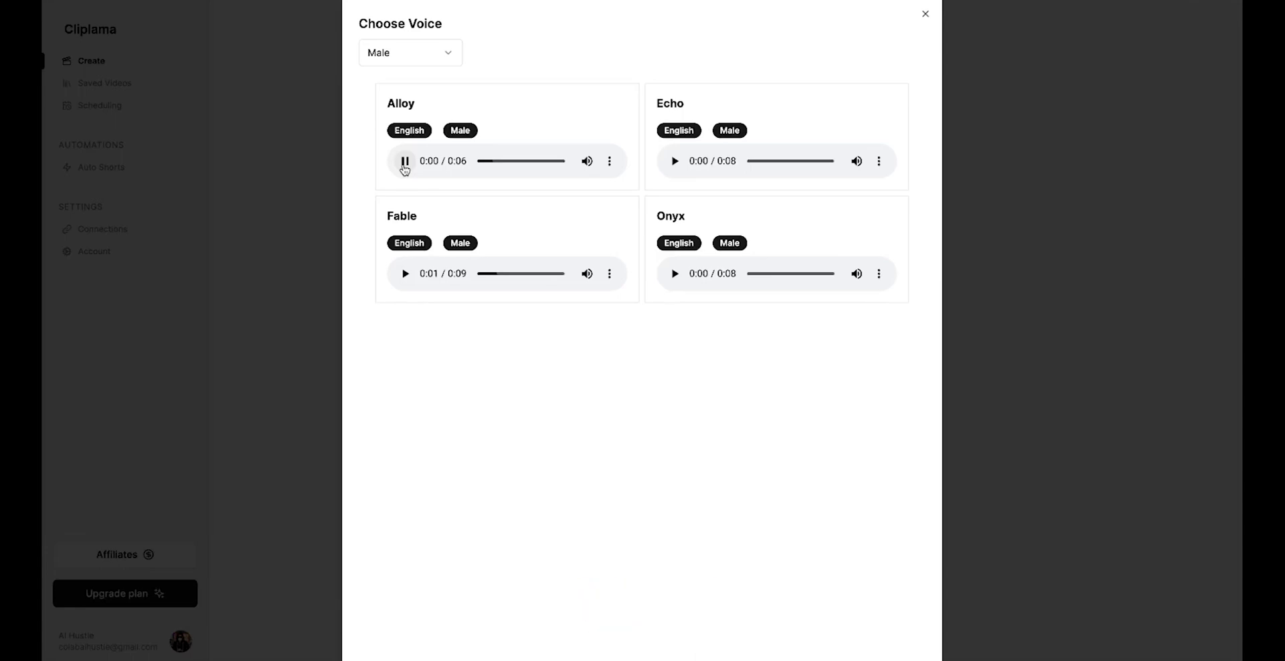
left_click(496, 226)
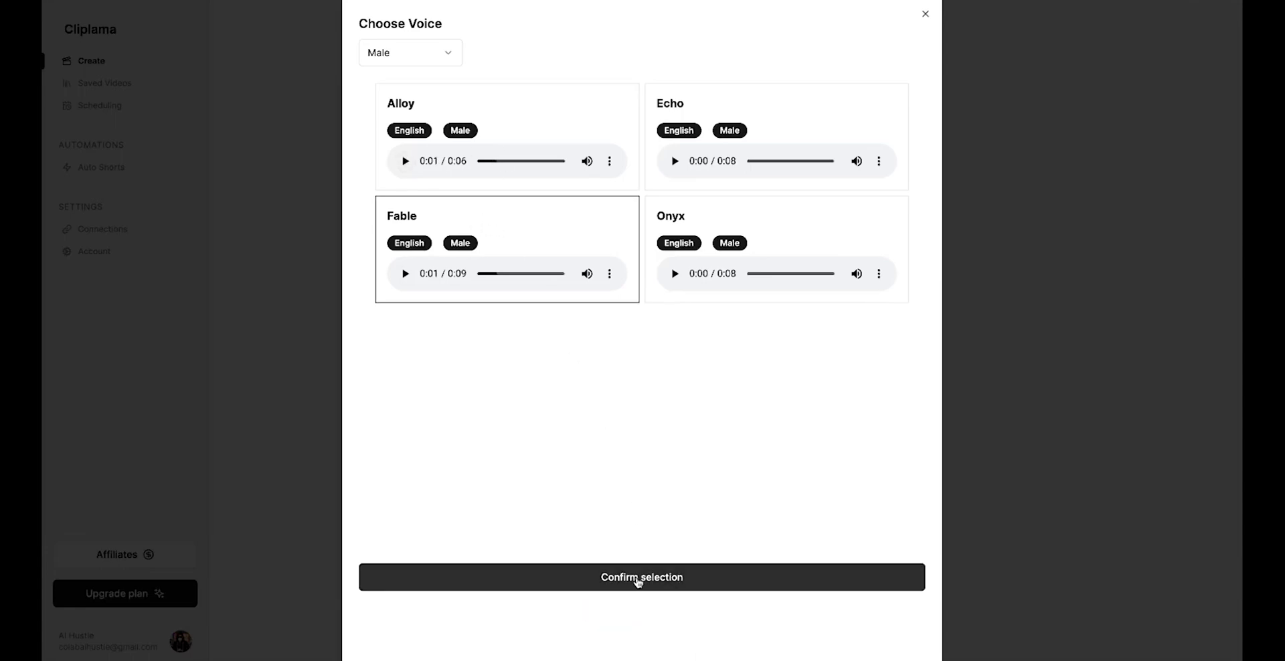
left_click(637, 577)
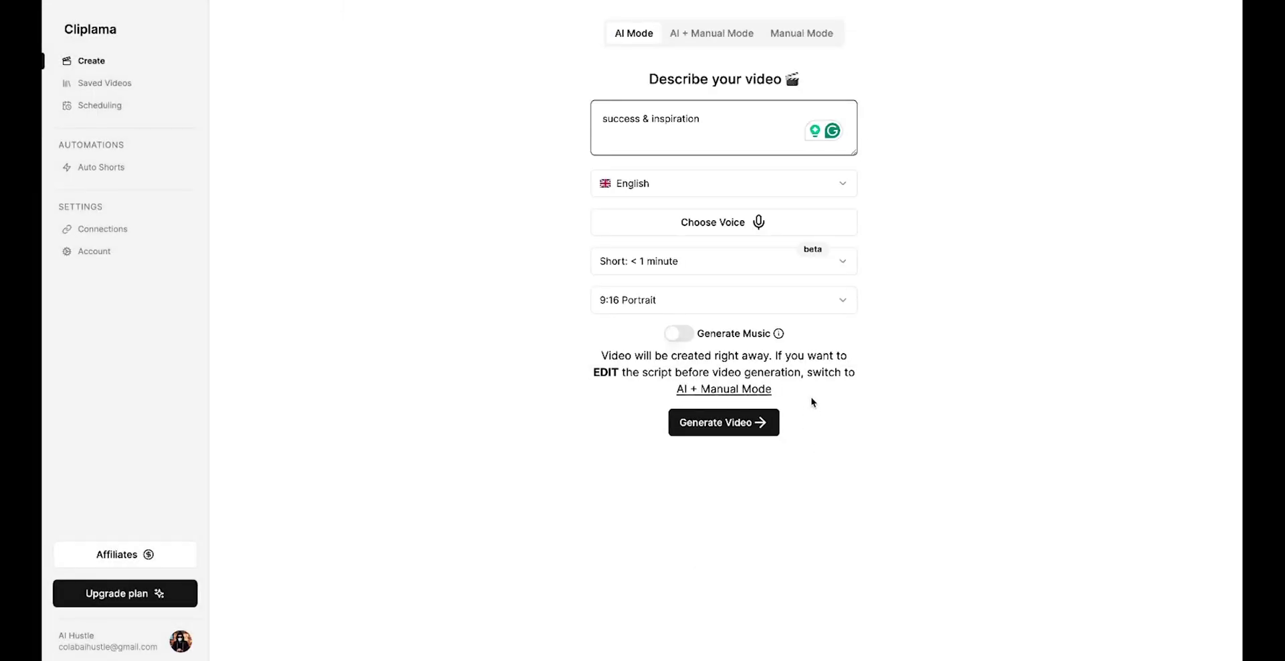
Step: Set the length to Medium: 1-2 minutes and keep the aspect ratio at 9:16 Portrait after trying 16:9
left_click(677, 272)
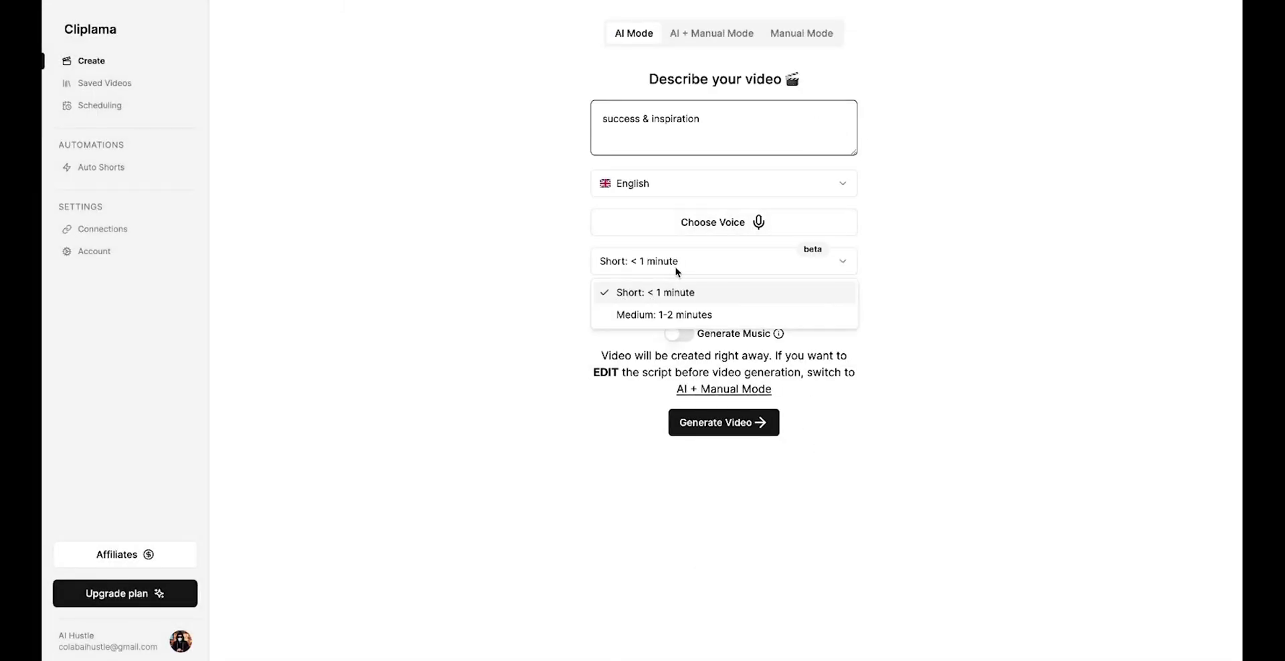
left_click(672, 318)
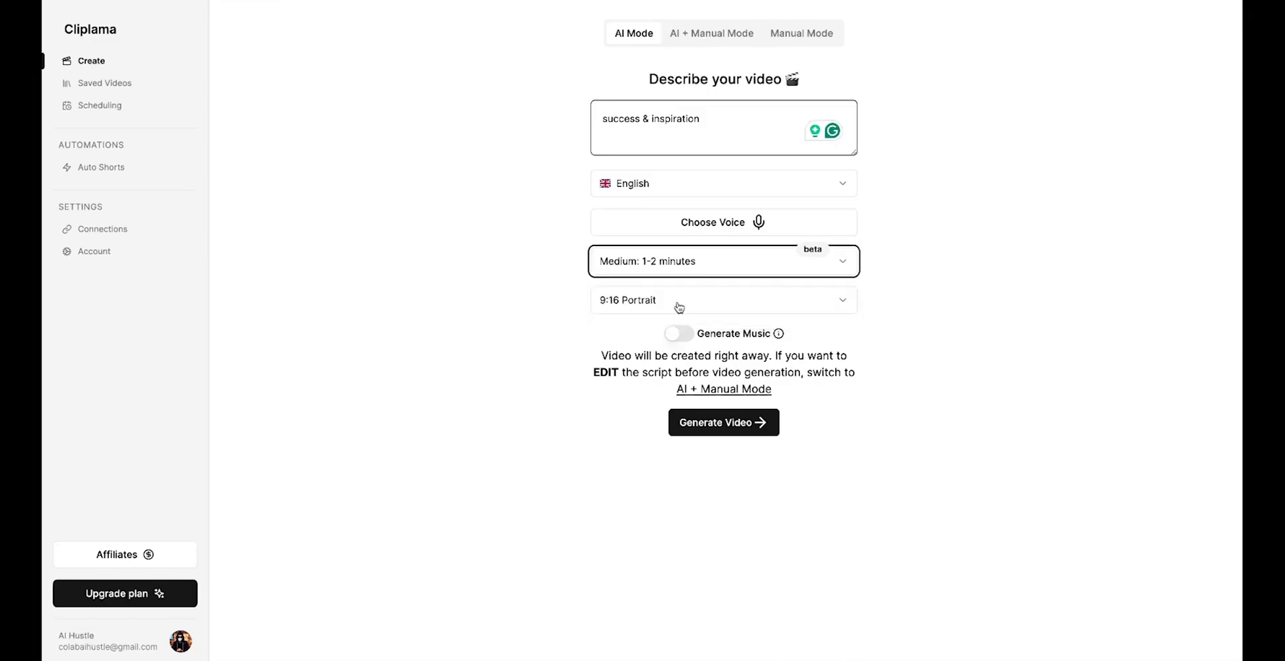
left_click(661, 305)
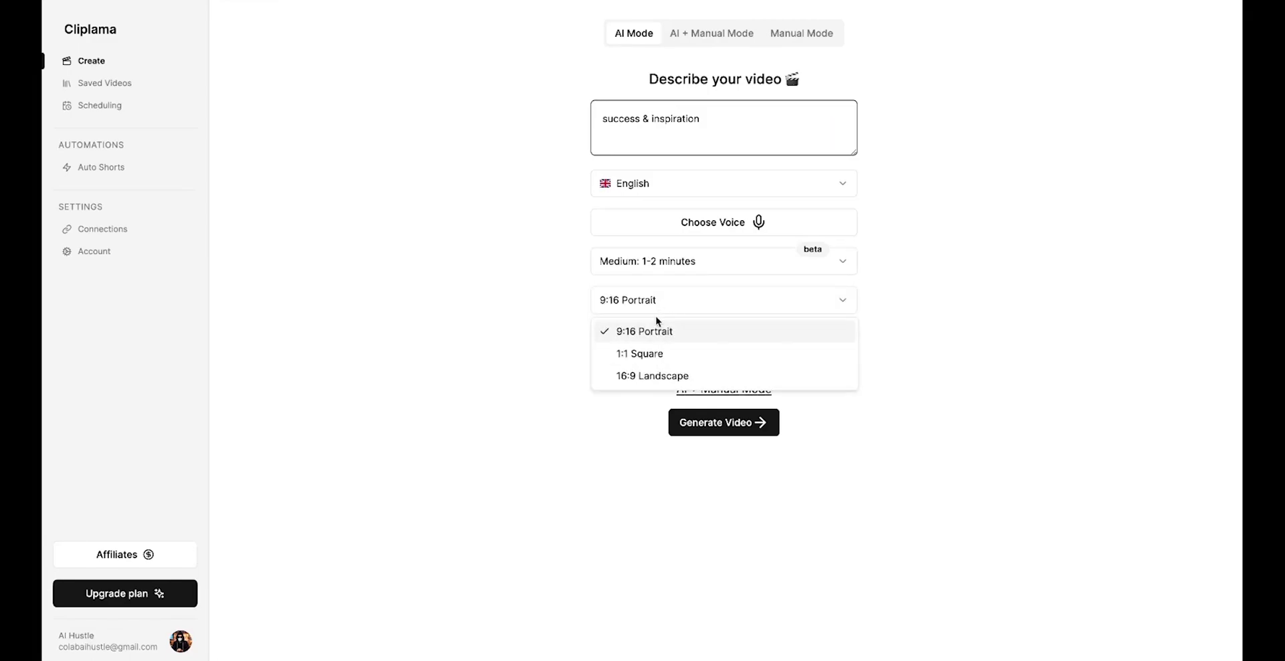
left_click(652, 376)
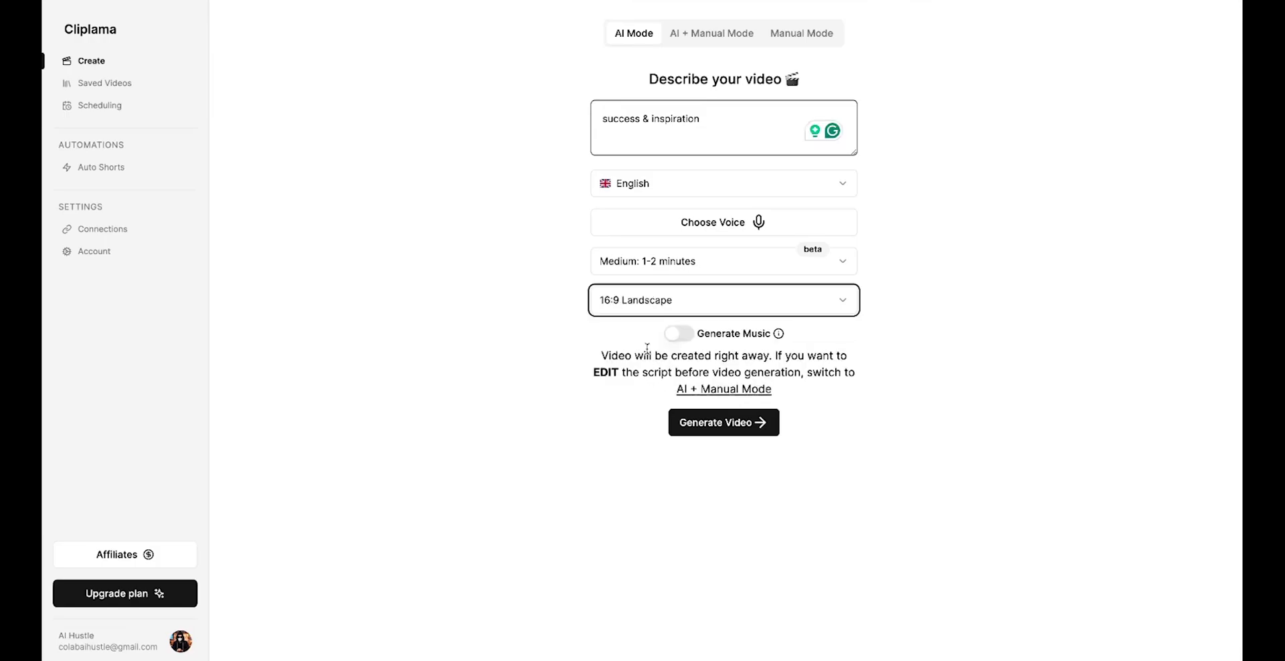
left_click(667, 304)
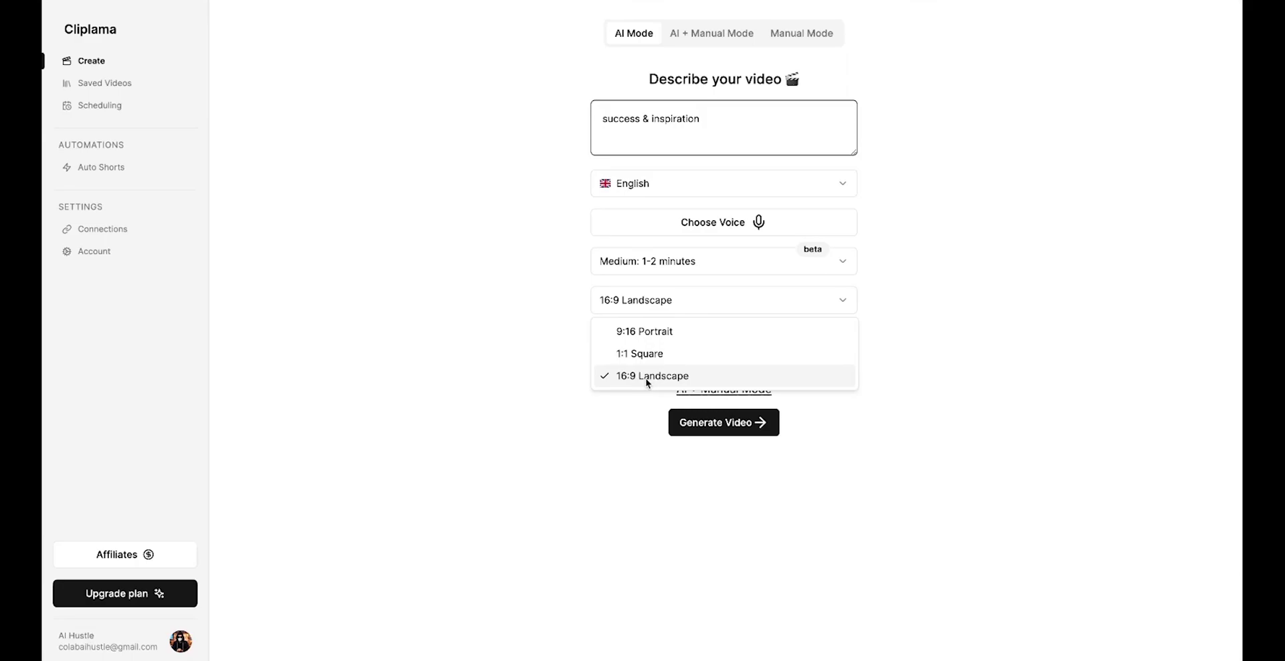
left_click(641, 331)
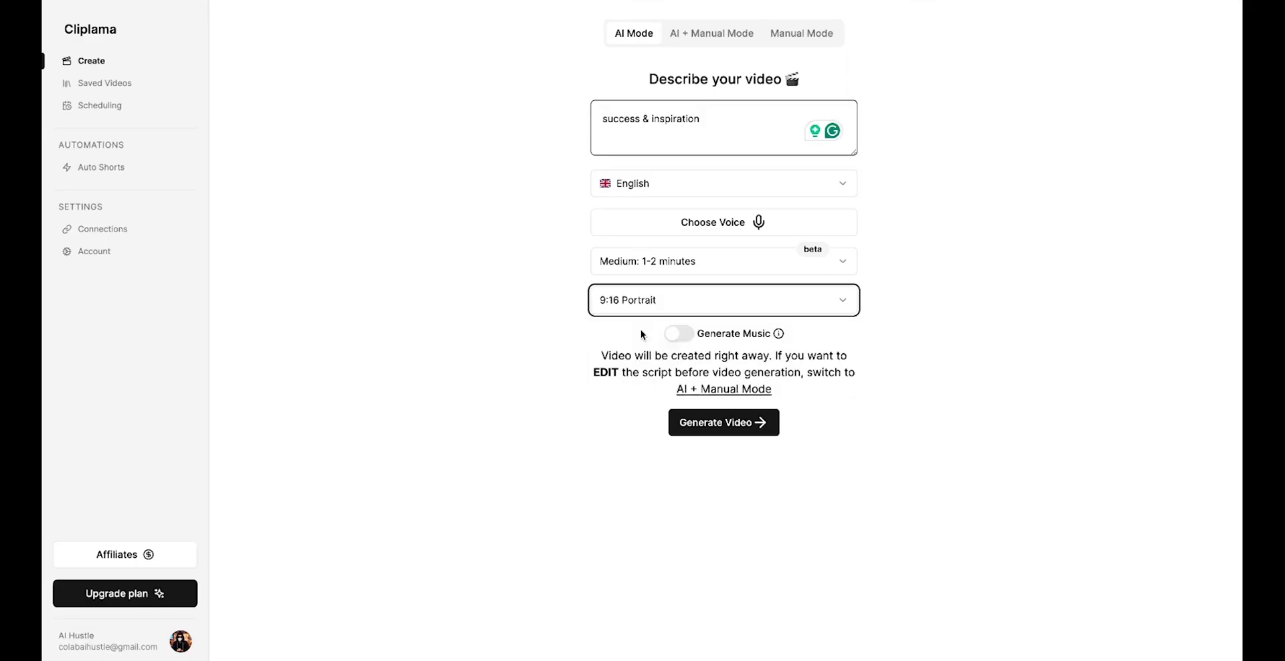
Step: Turn on AI-generated music and start generating the video
left_click(682, 339)
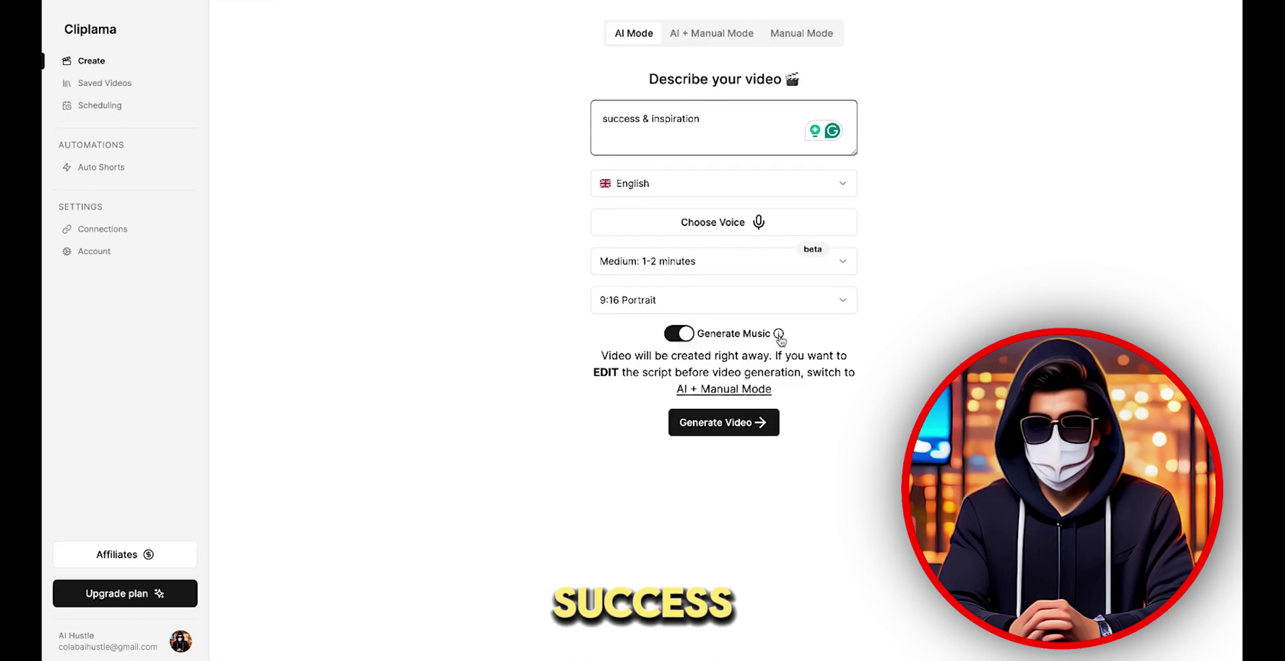
mouse_move(779, 338)
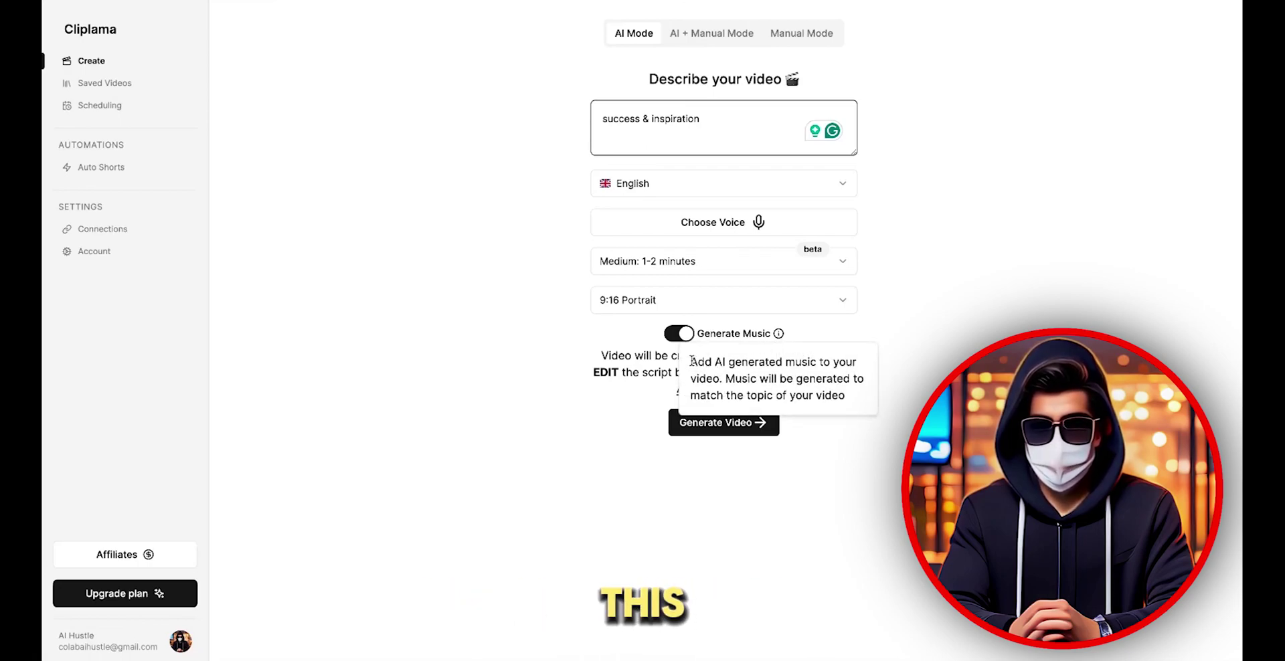
left_click_drag(601, 356, 807, 357)
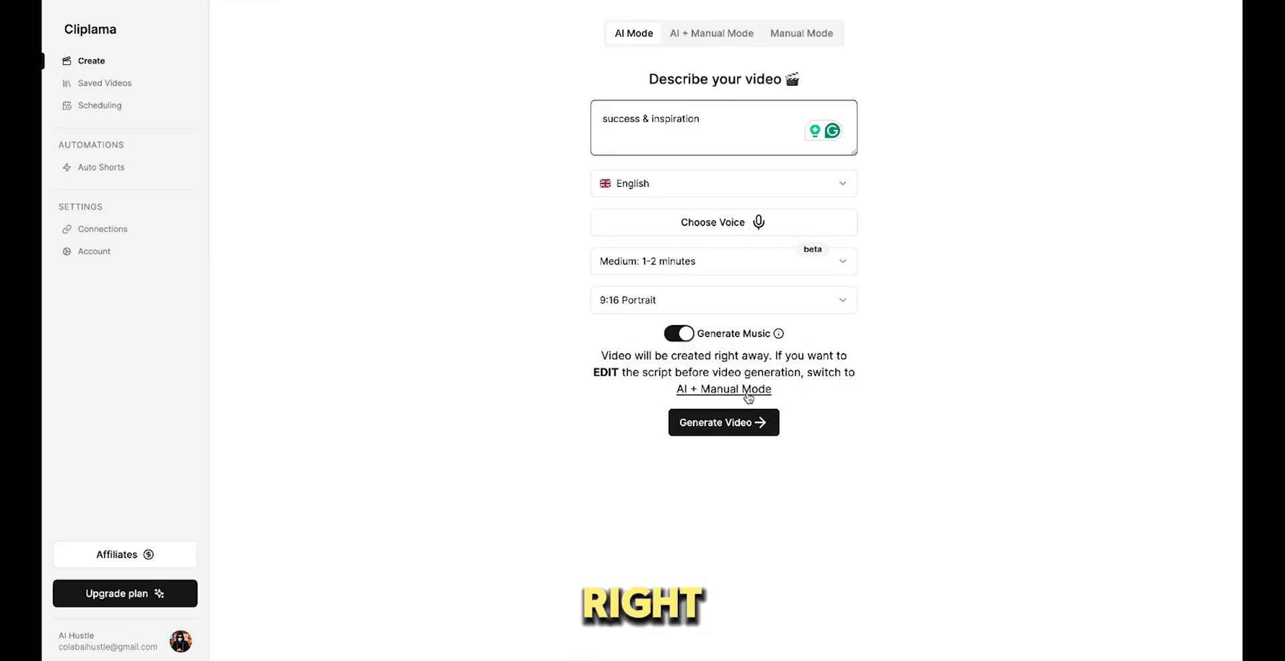
left_click(727, 426)
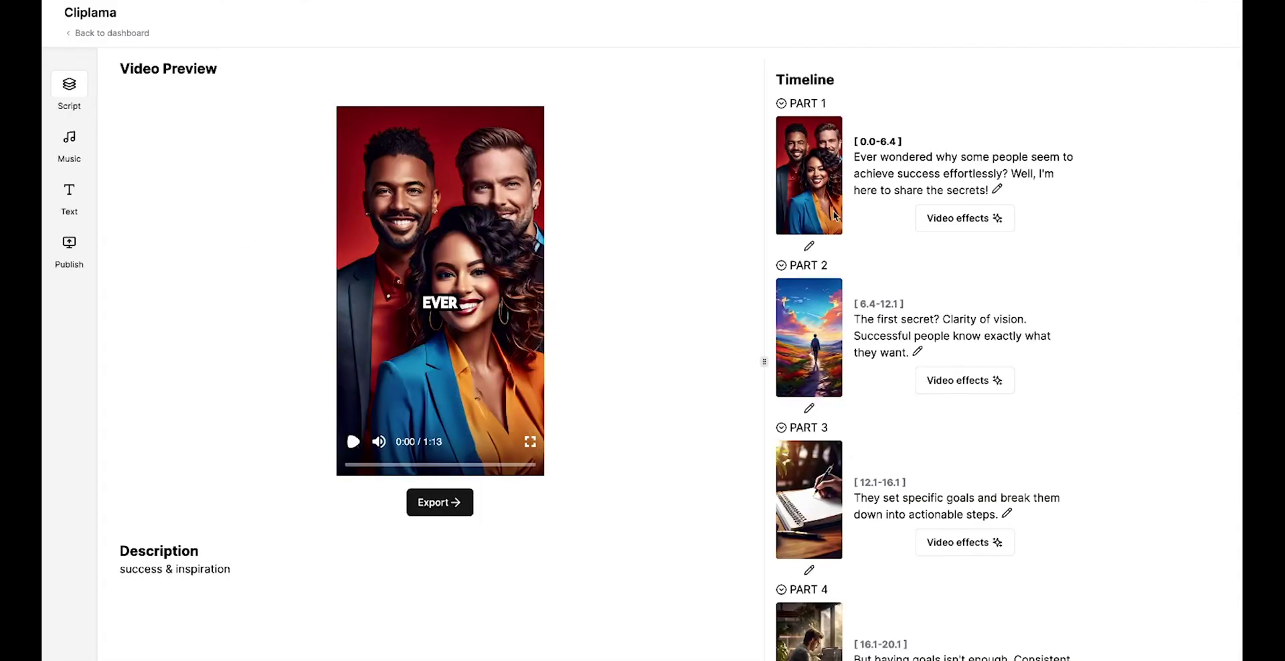
Step: Scroll through the 16-part timeline and play the 1:13 video preview
scroll(850, 223, "down", 8)
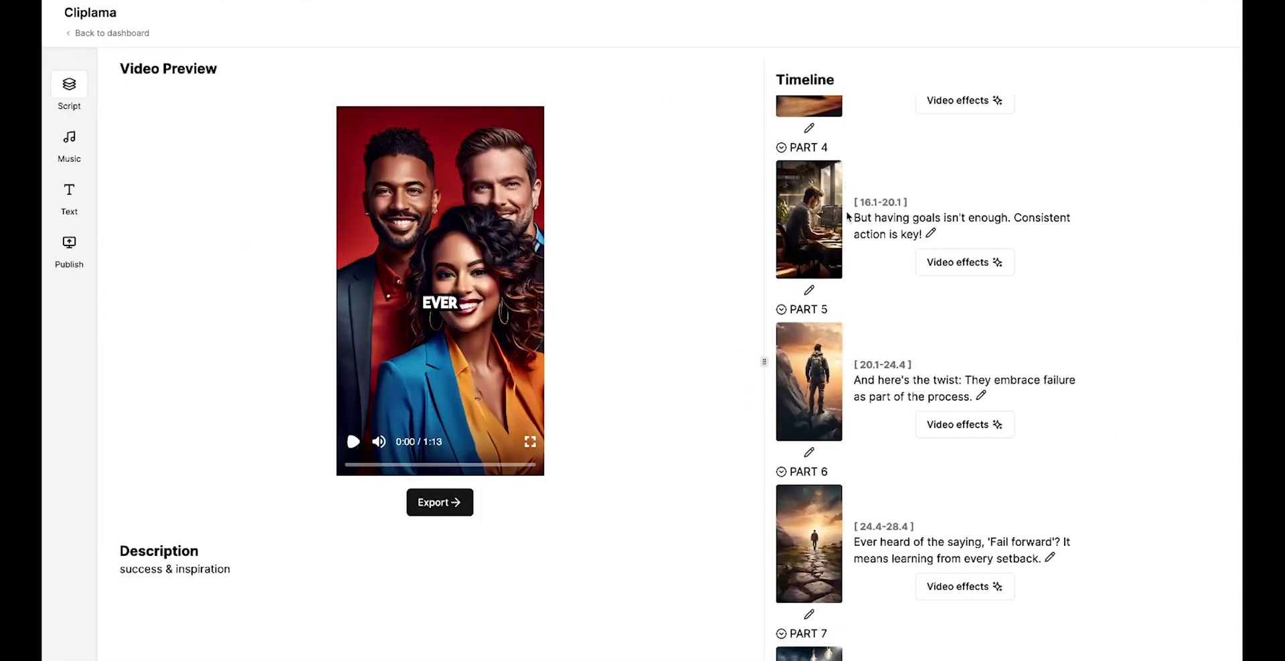
scroll(852, 224, "up", 8)
scroll(892, 287, "down", 4)
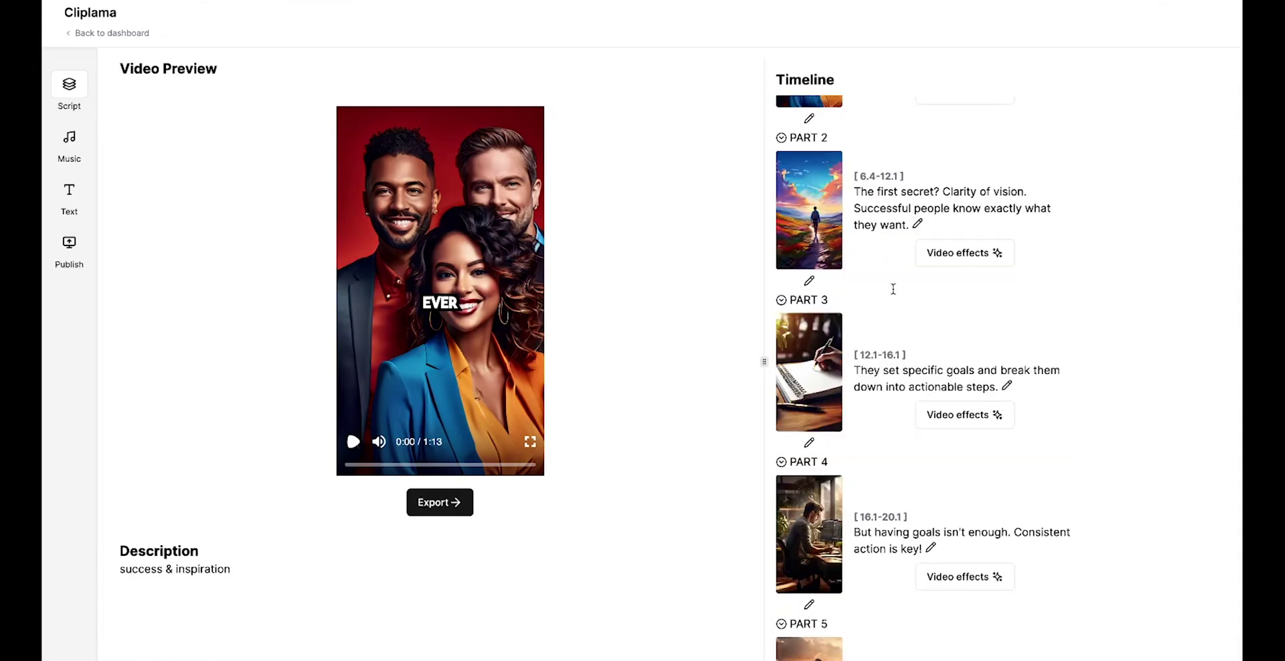
scroll(895, 286, "up", 5)
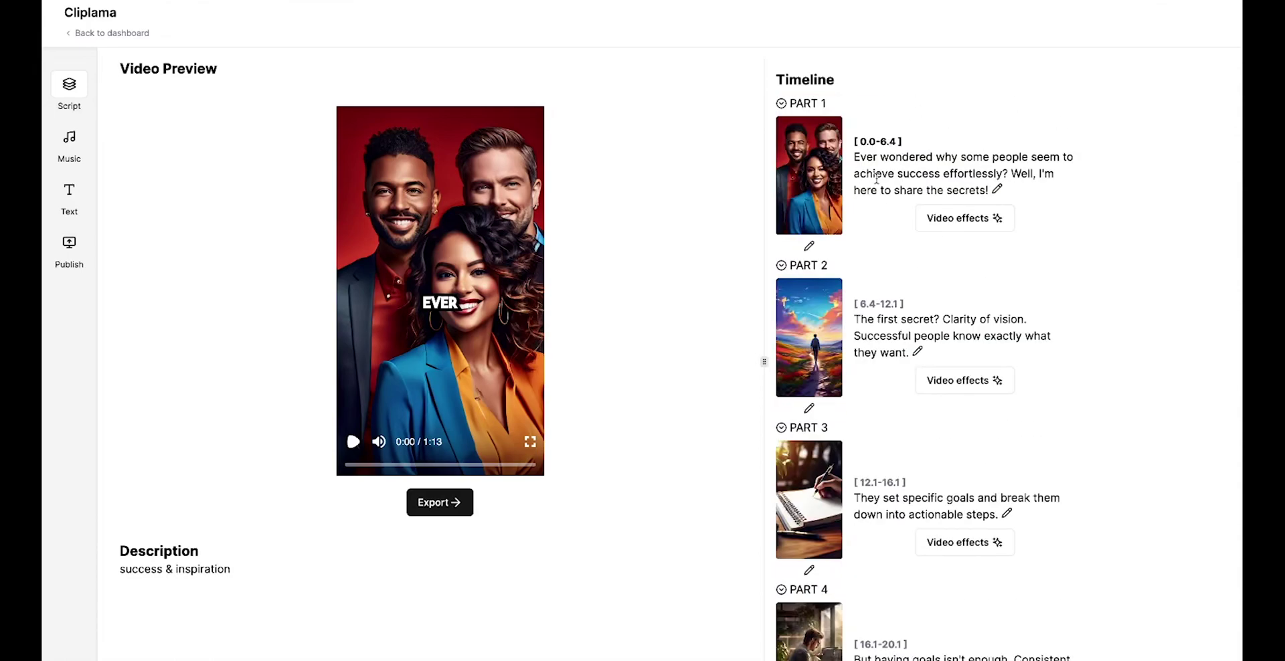
scroll(896, 295, "down", 20)
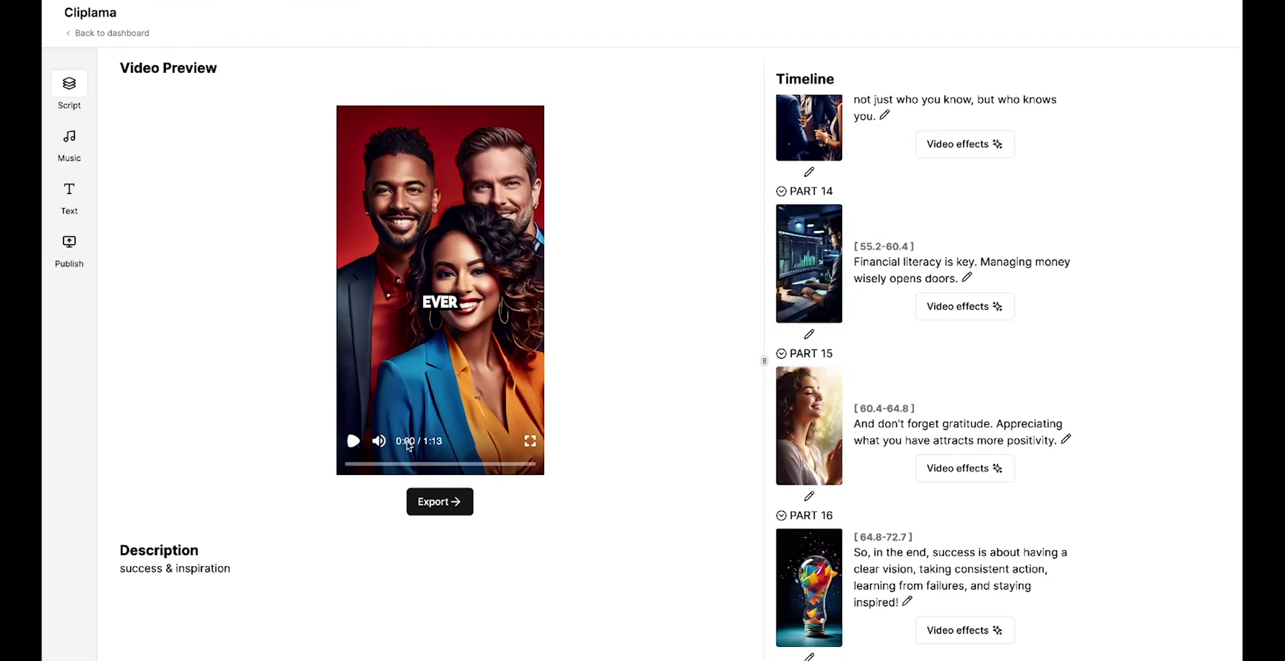
left_click(353, 442)
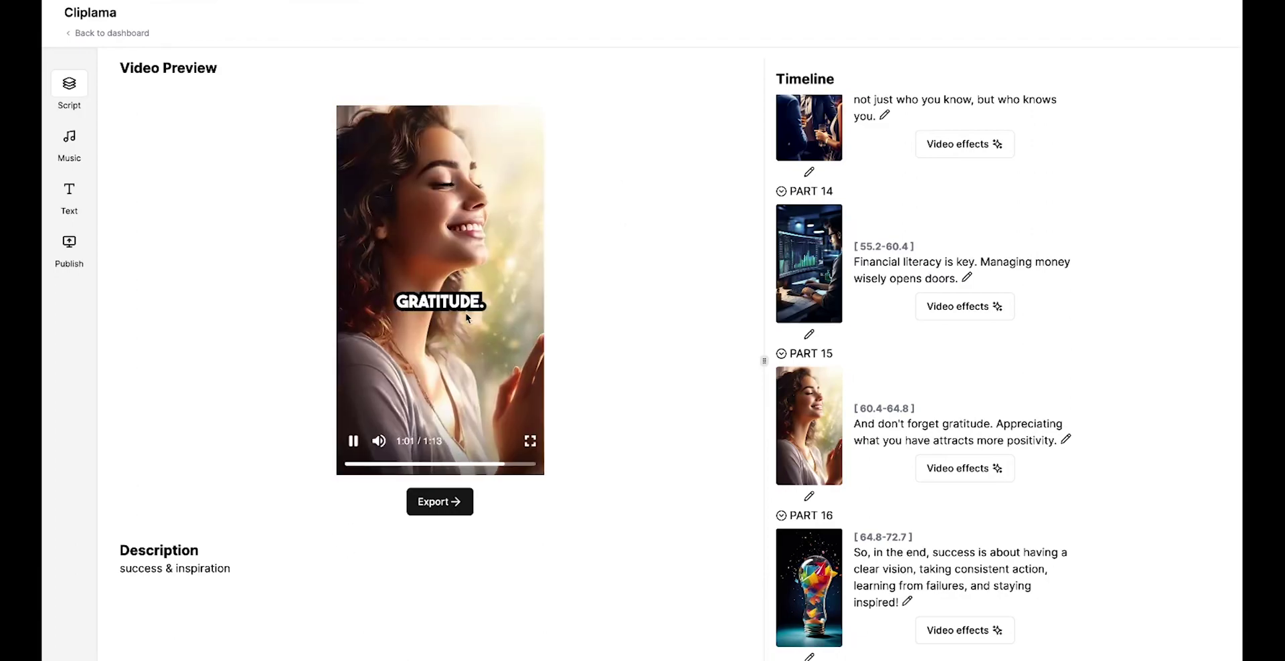
Step: Close the text editor and open Part 1's video effects with zoom switched on
scroll(551, 237, "down", 2)
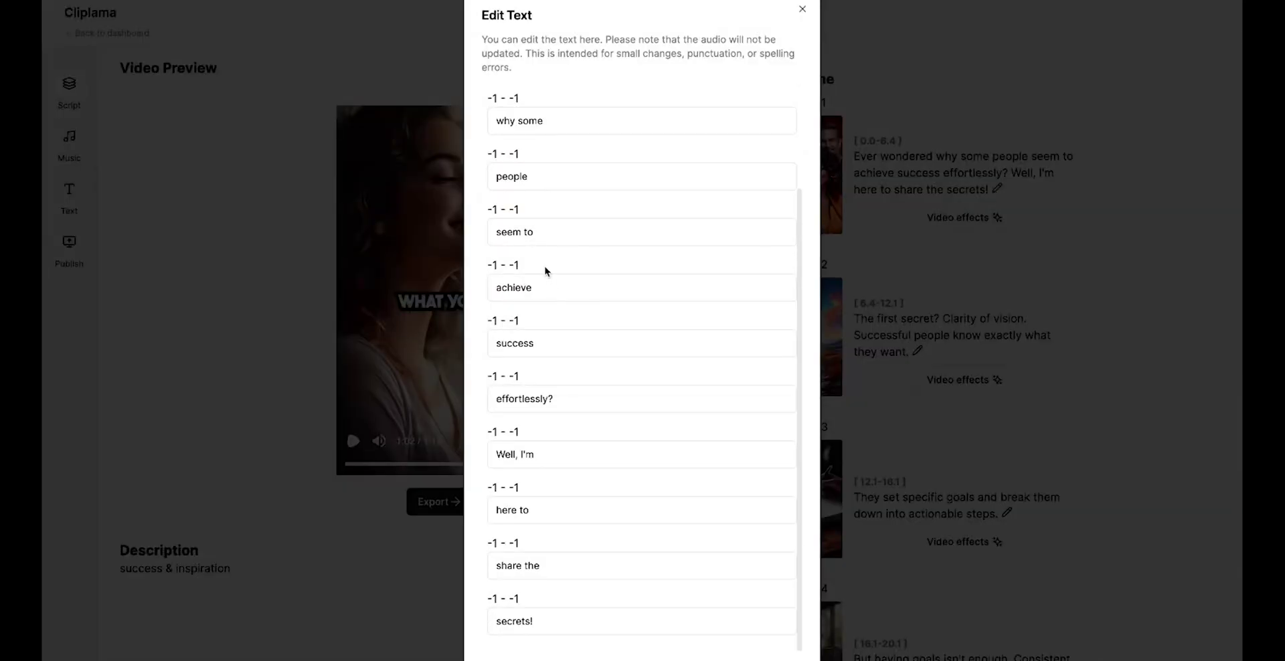
left_click(983, 221)
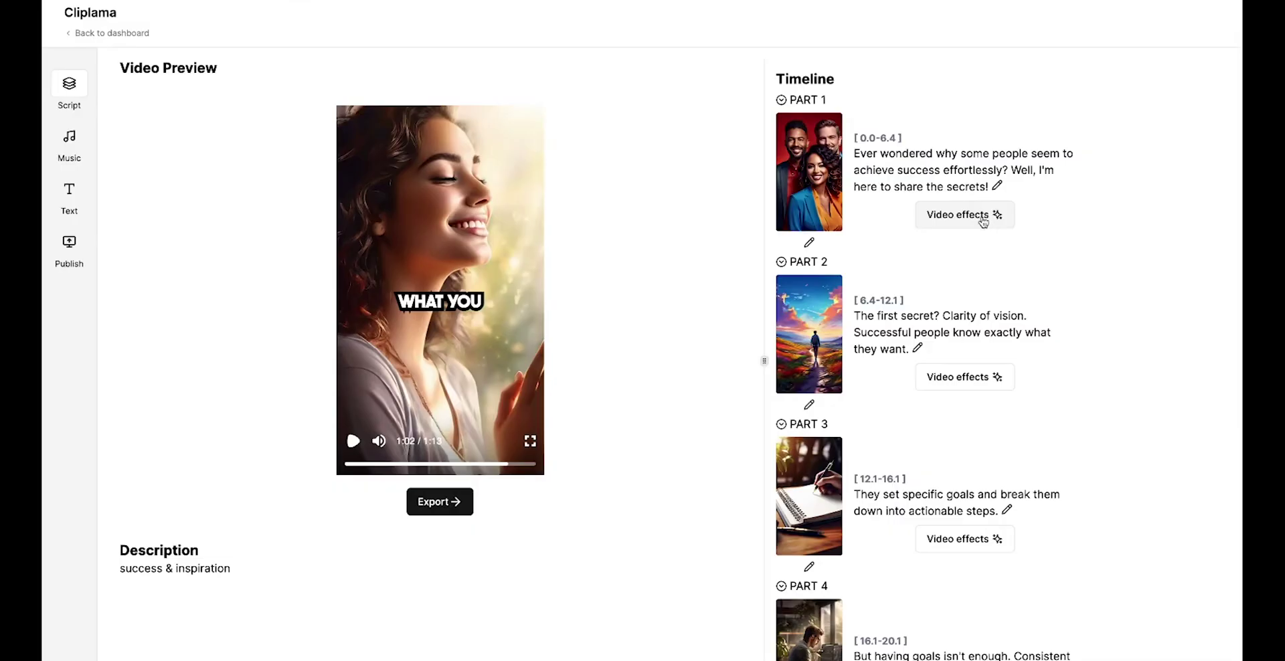
left_click(982, 220)
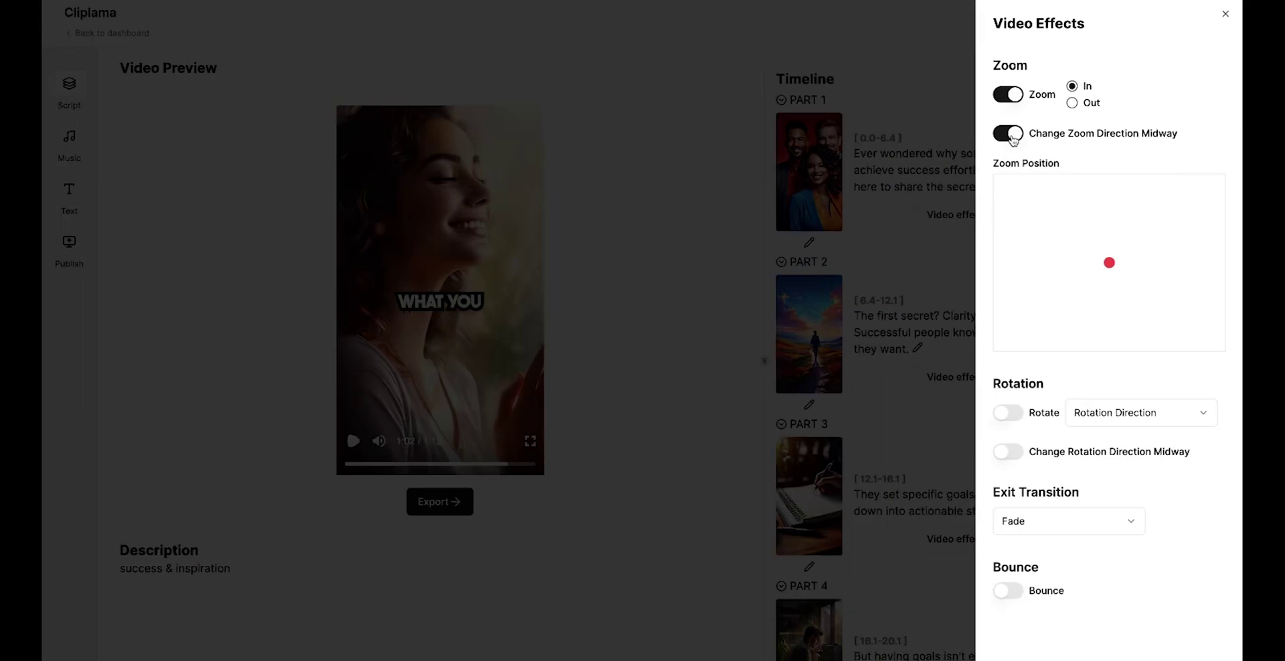
left_click(1009, 137)
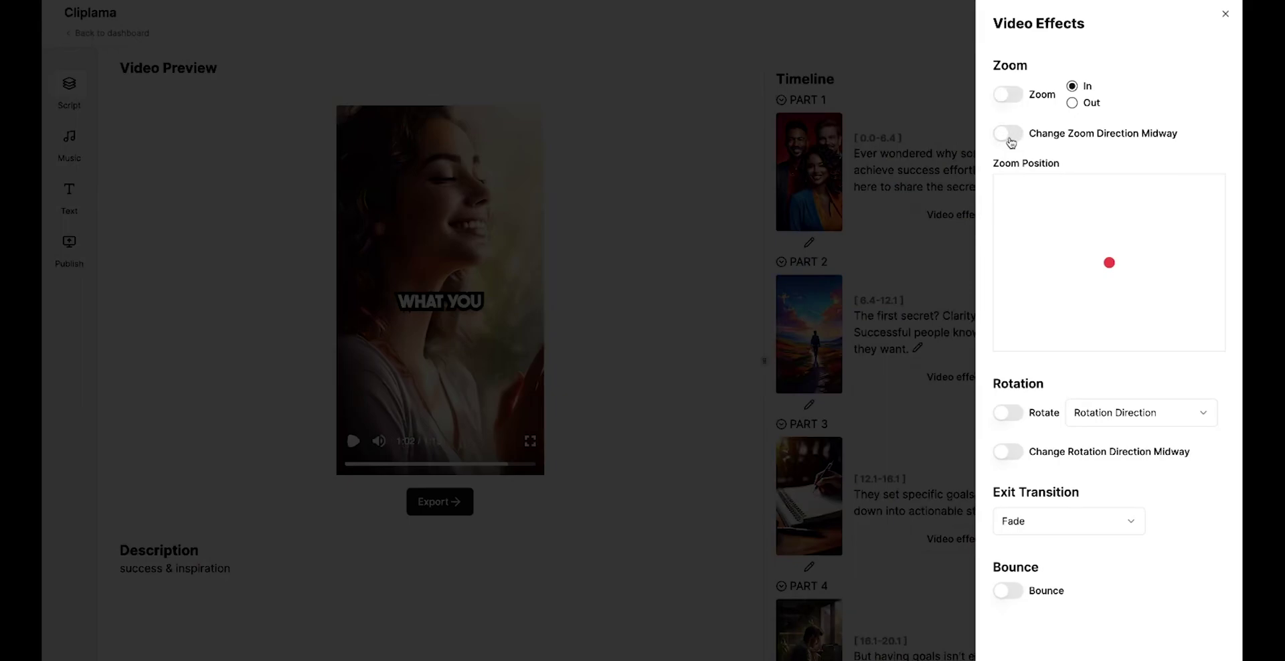
left_click(1010, 139)
left_click(1041, 99)
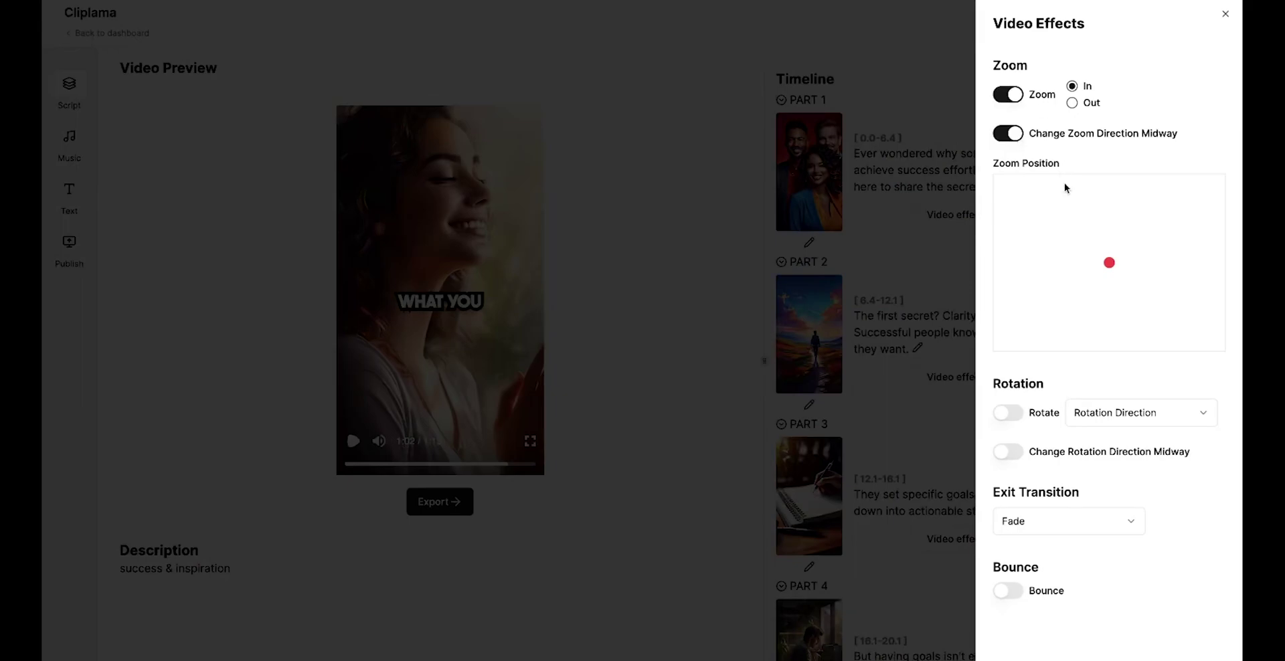
Step: Add a rotation that reverses midway and a bounce to Part 1, keeping the Fade exit transition
left_click(1012, 415)
left_click(1110, 418)
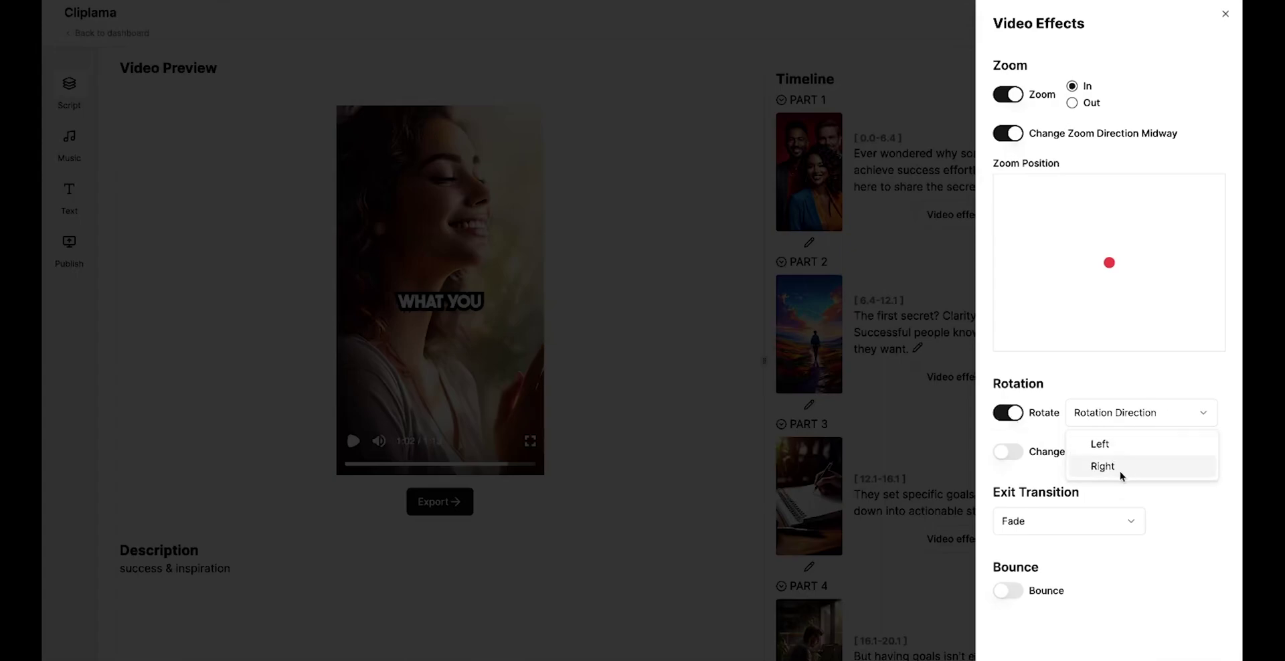
left_click(1008, 452)
left_click(1028, 526)
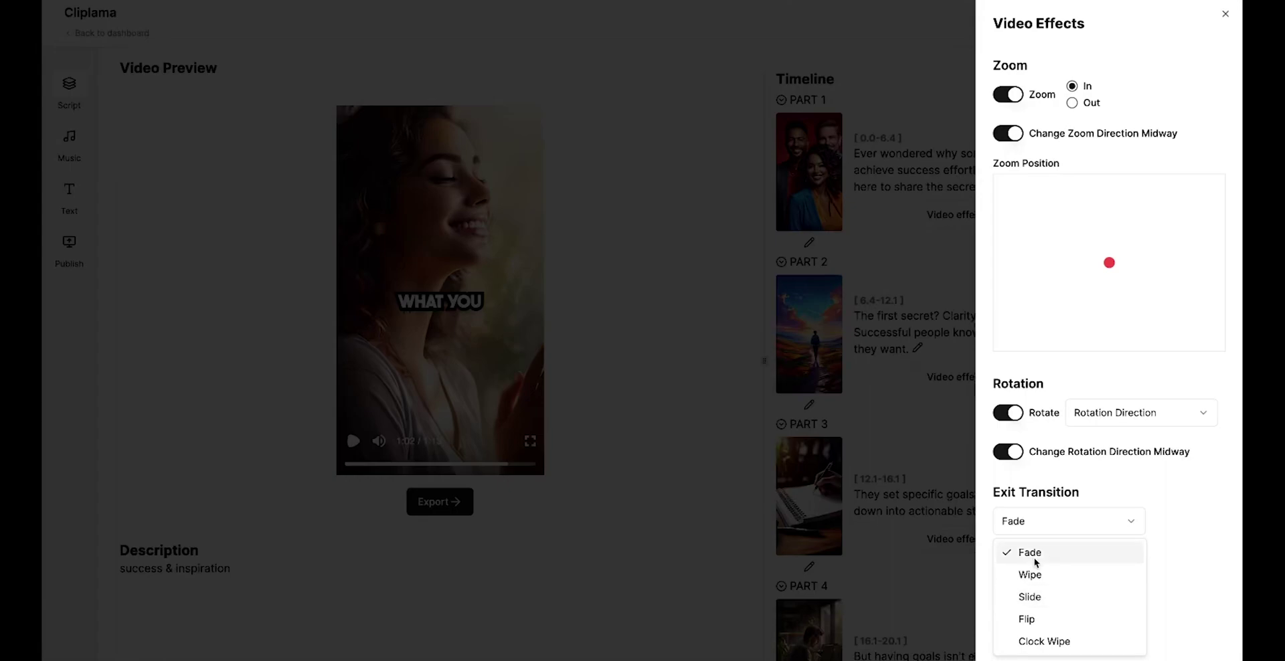
key("Escape")
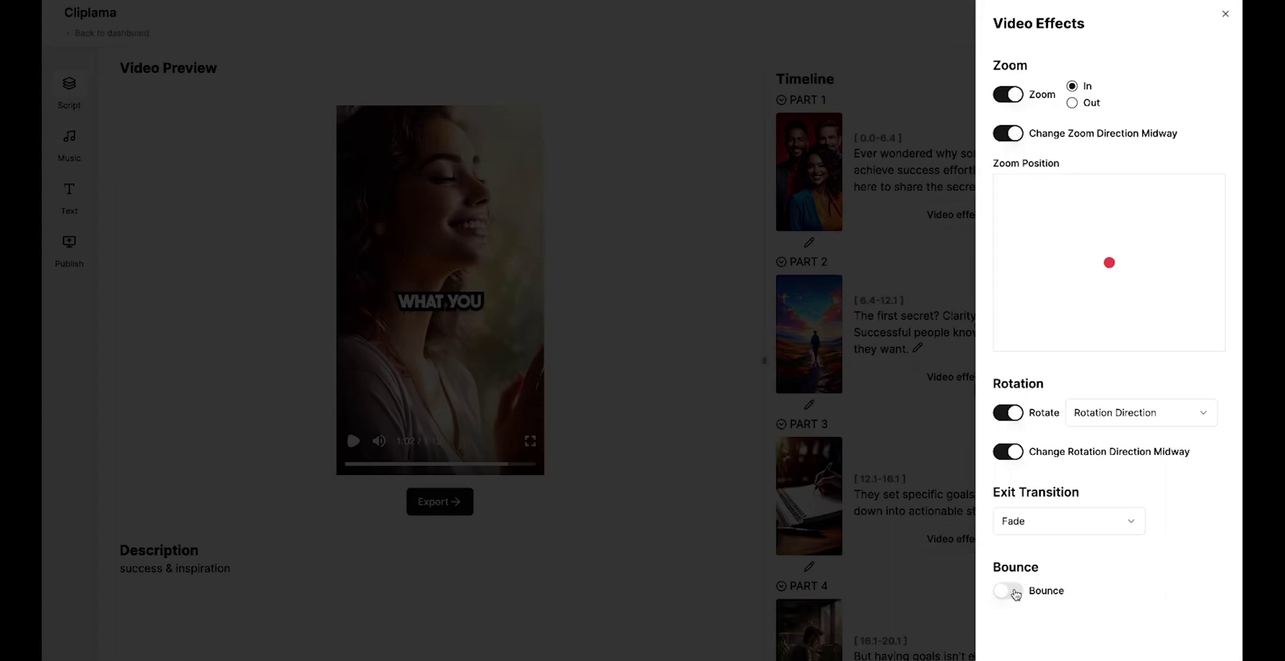
left_click(1011, 591)
left_click(1225, 14)
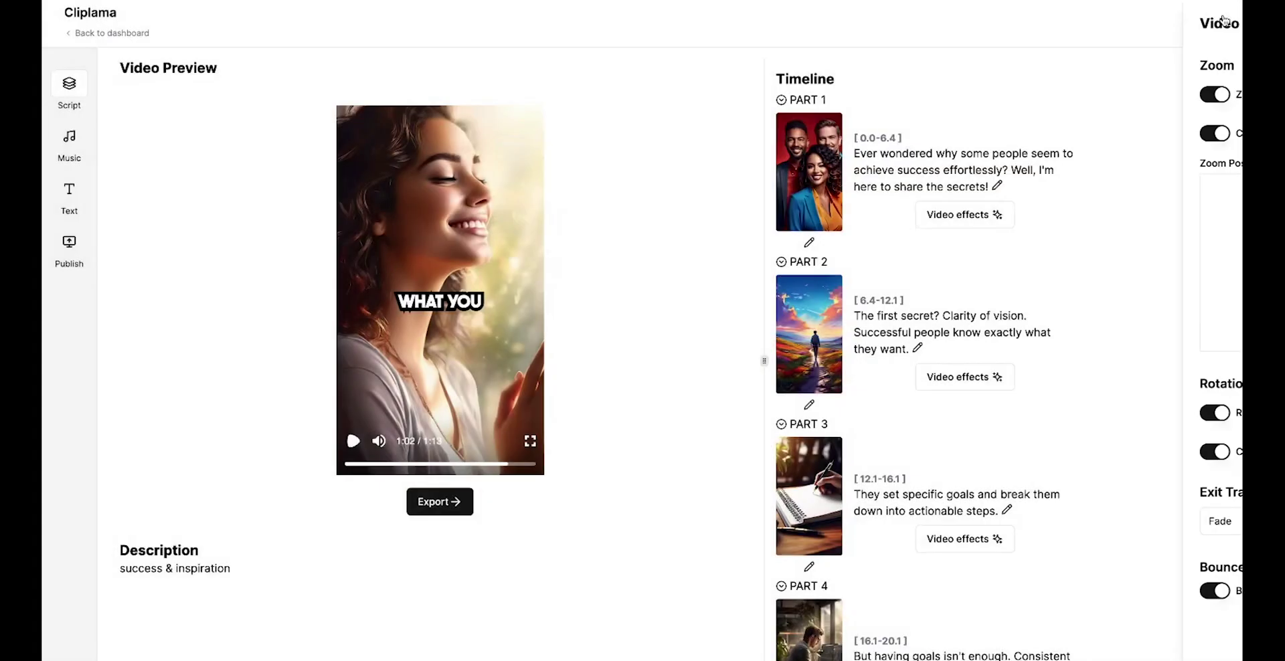
Step: Nudge the music volume up, then keep captions on in the Text settings and open the caption colour picker
left_click(77, 145)
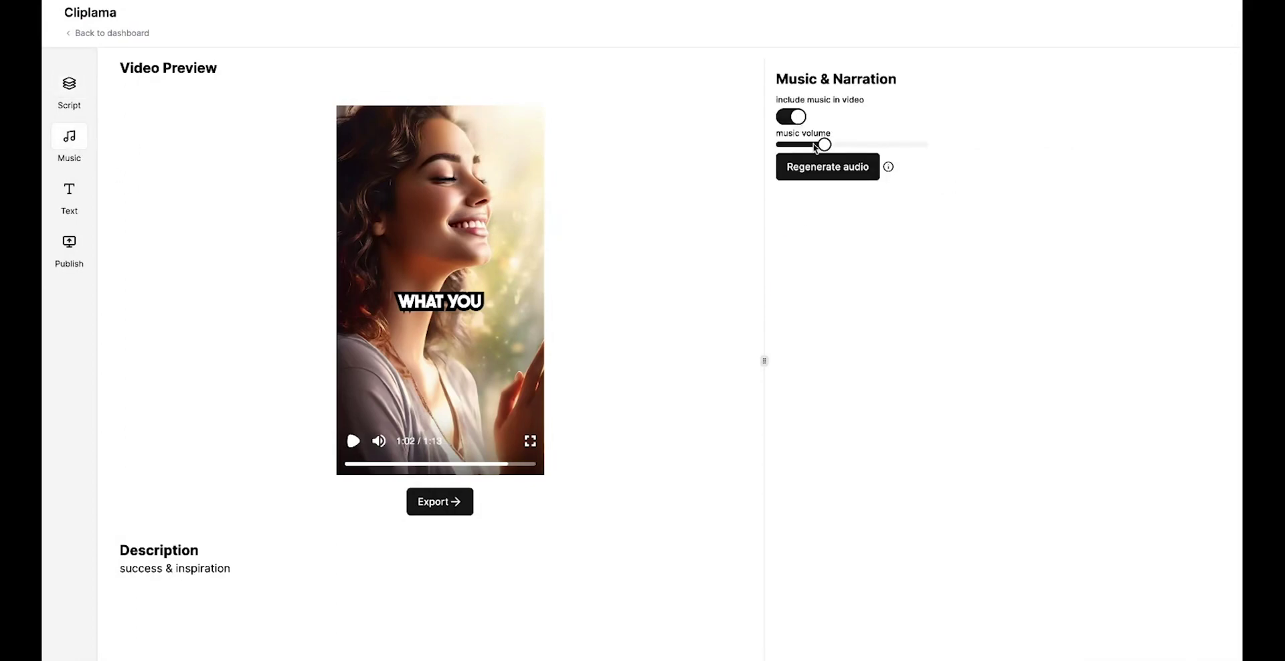
mouse_move(813, 144)
left_mouse_down()
mouse_move(842, 146)
mouse_move(823, 144)
left_mouse_up()
left_click(75, 198)
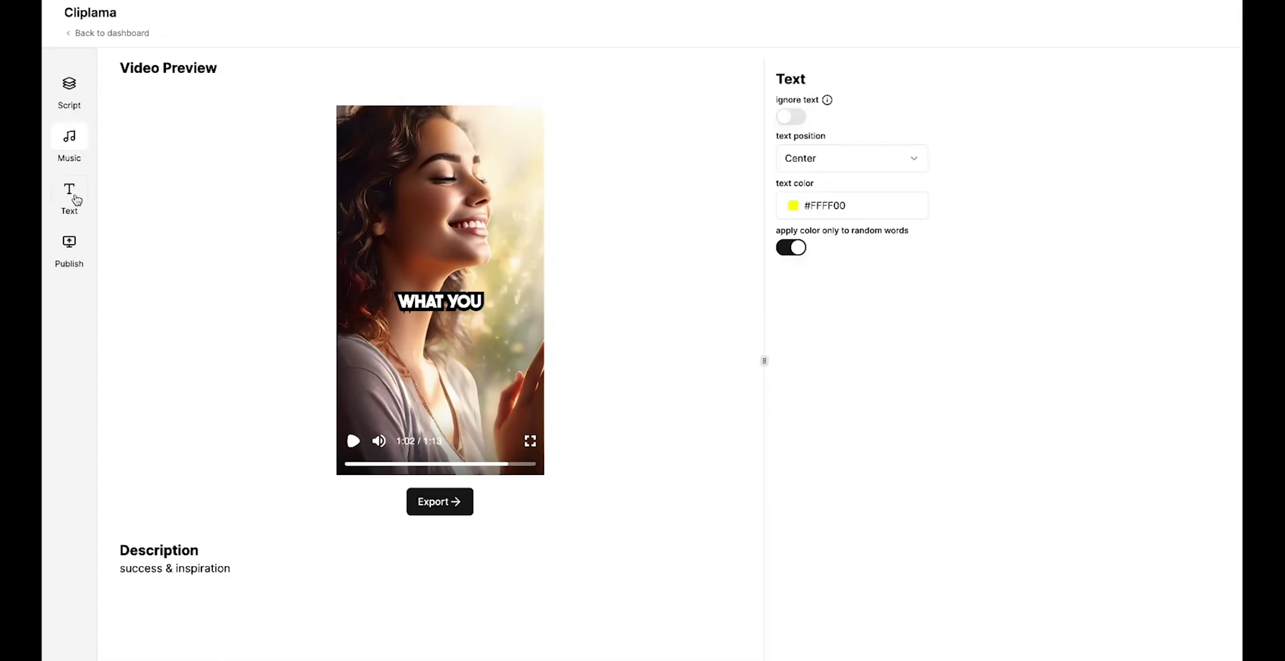
left_click(797, 119)
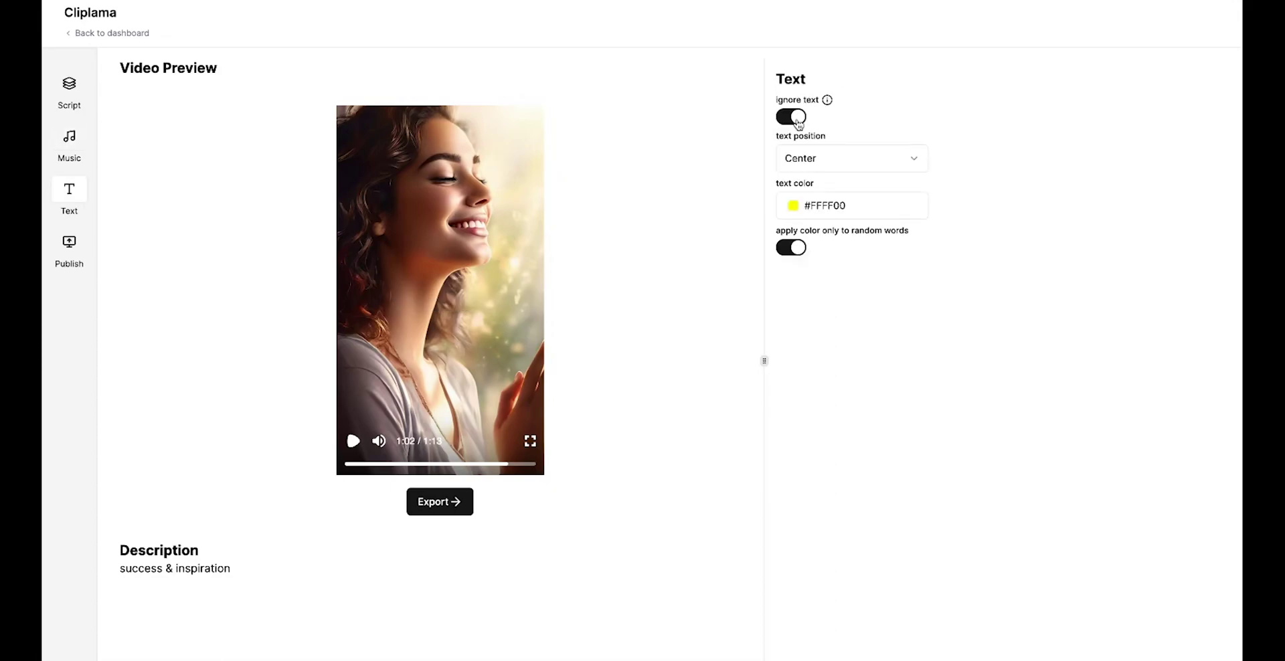
left_click(798, 121)
left_click(795, 206)
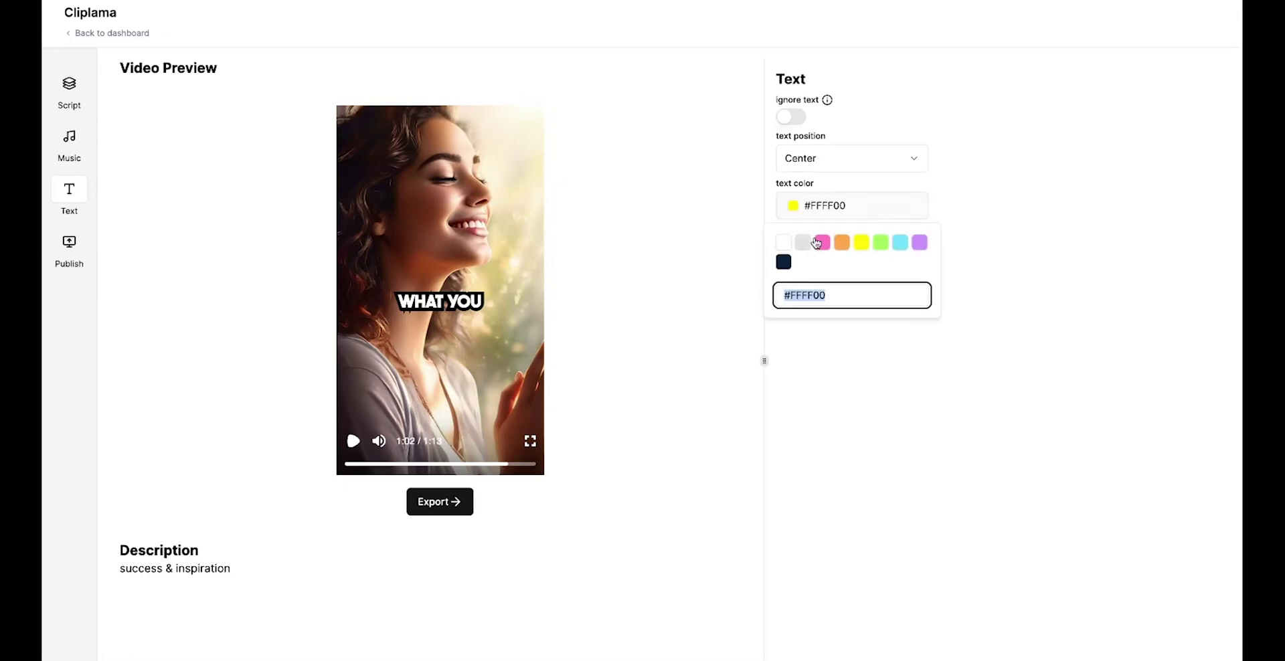
Step: Export the edited video at 49MB and start publishing it to TikTok
left_click(66, 249)
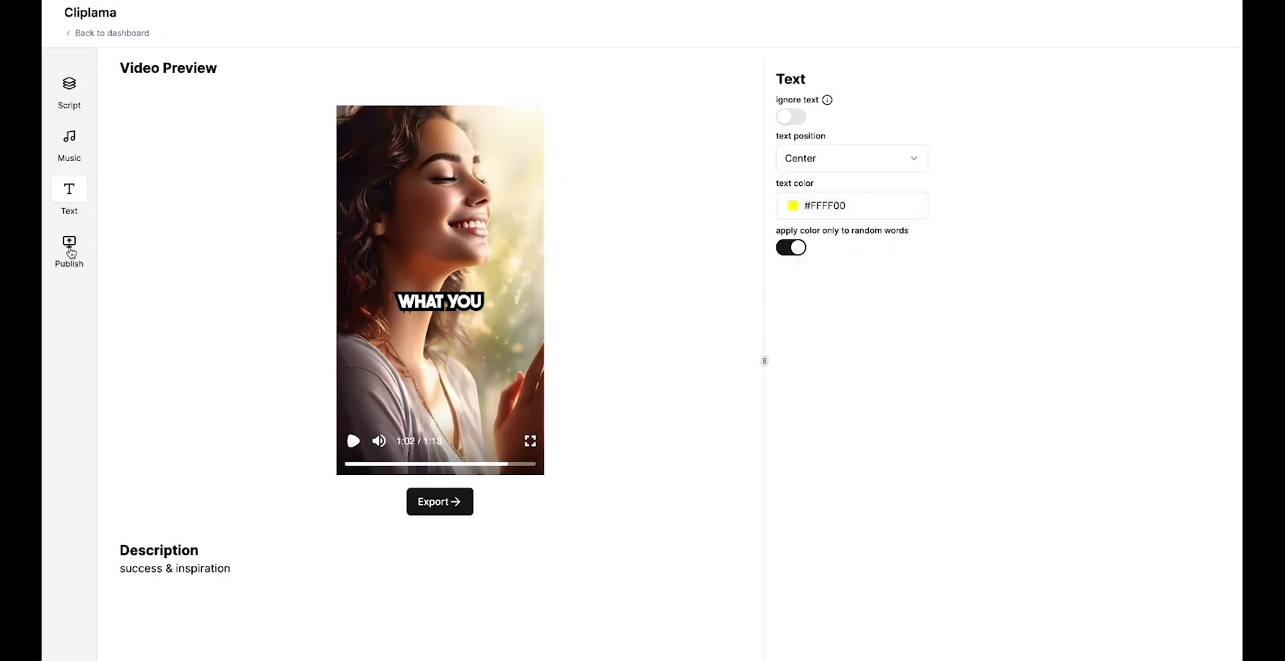
left_click(451, 509)
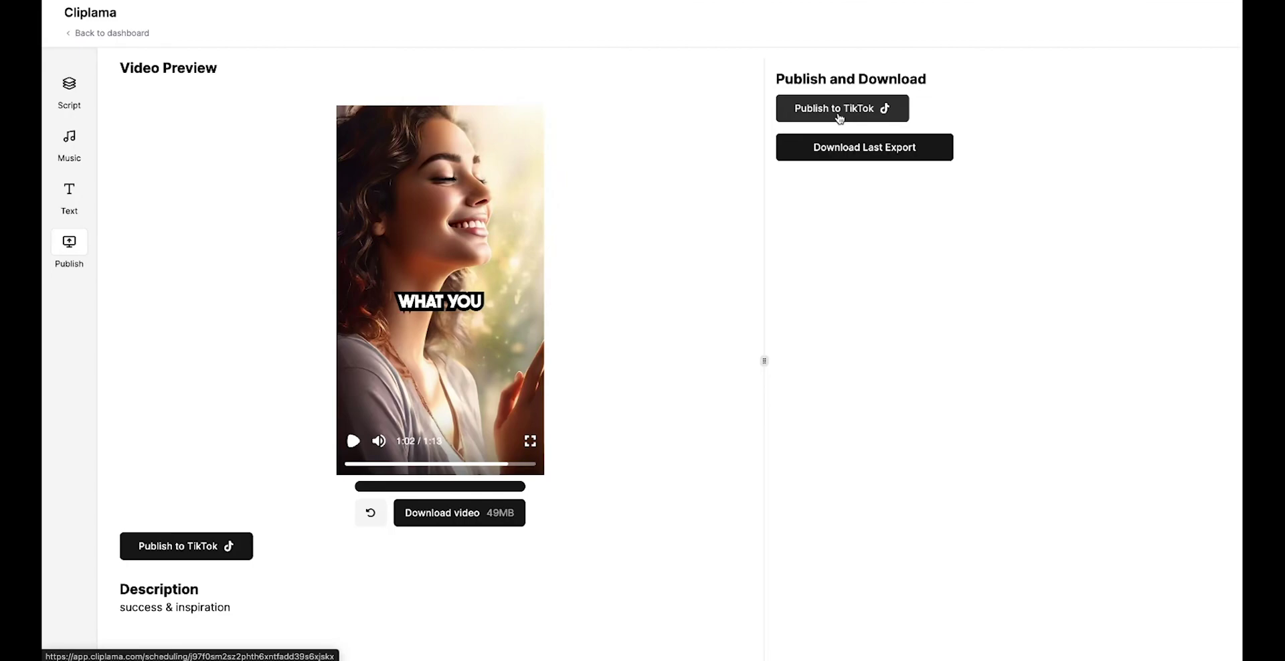
left_click(838, 111)
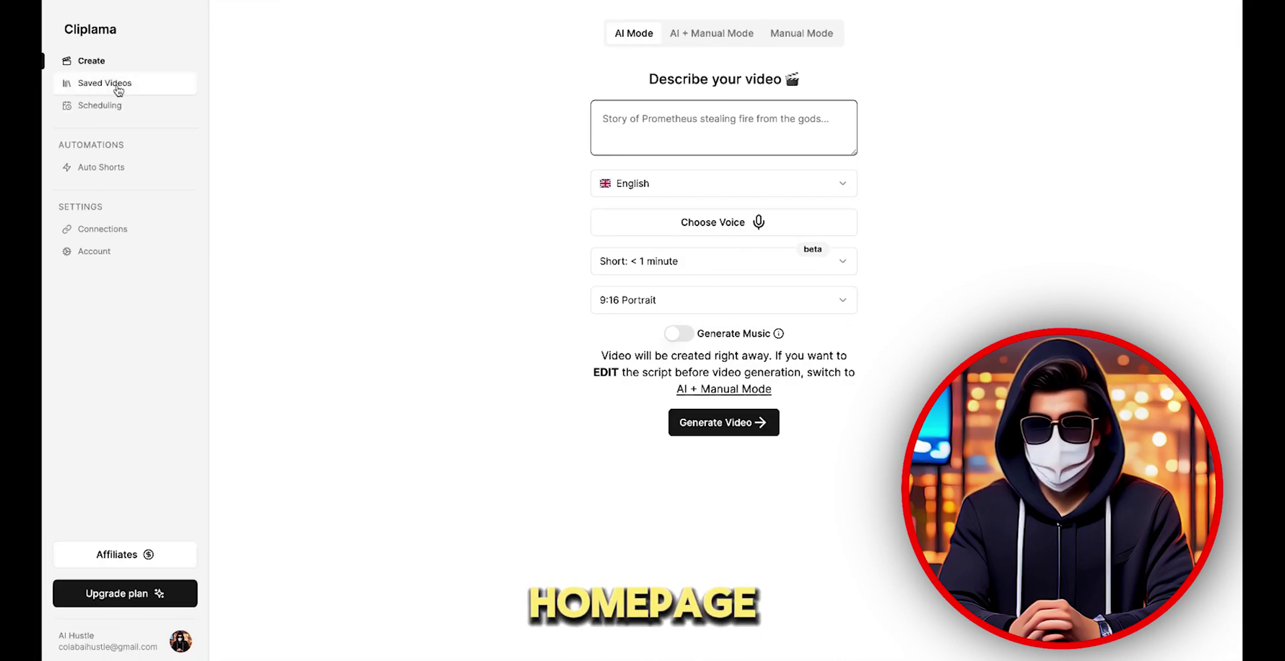
Step: In AI + Manual Mode, choose Medium: 1-2 minutes with music and generate the culinary script
left_click(119, 85)
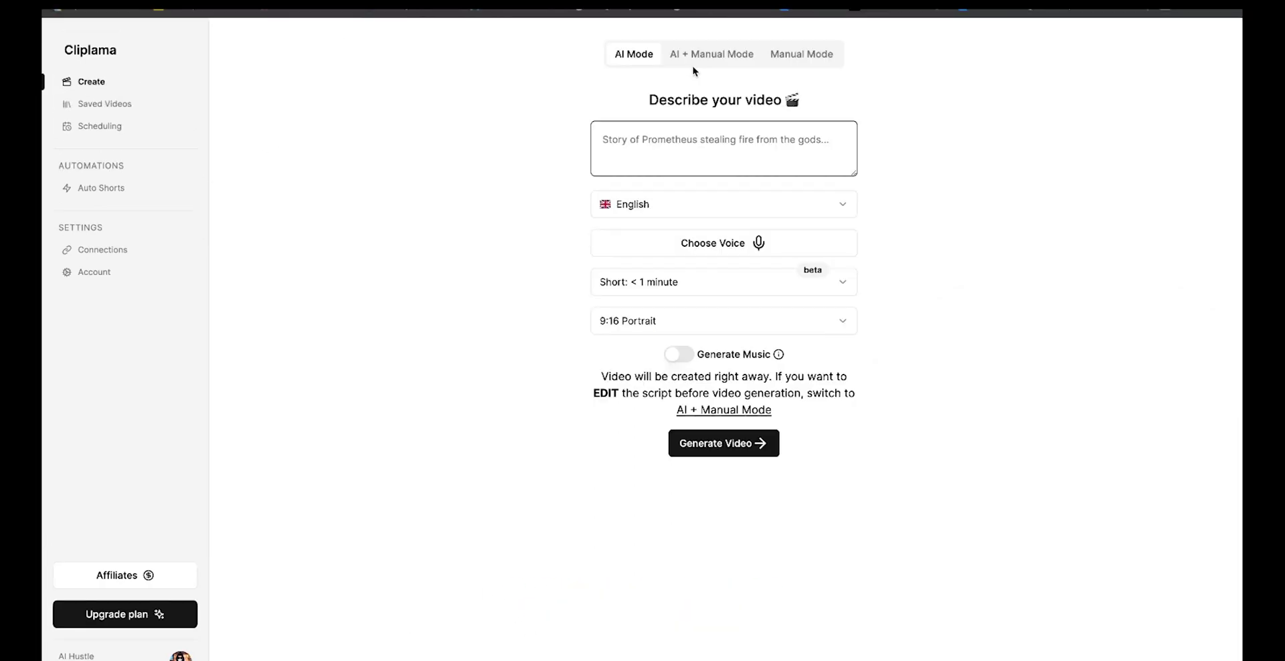
left_click(696, 59)
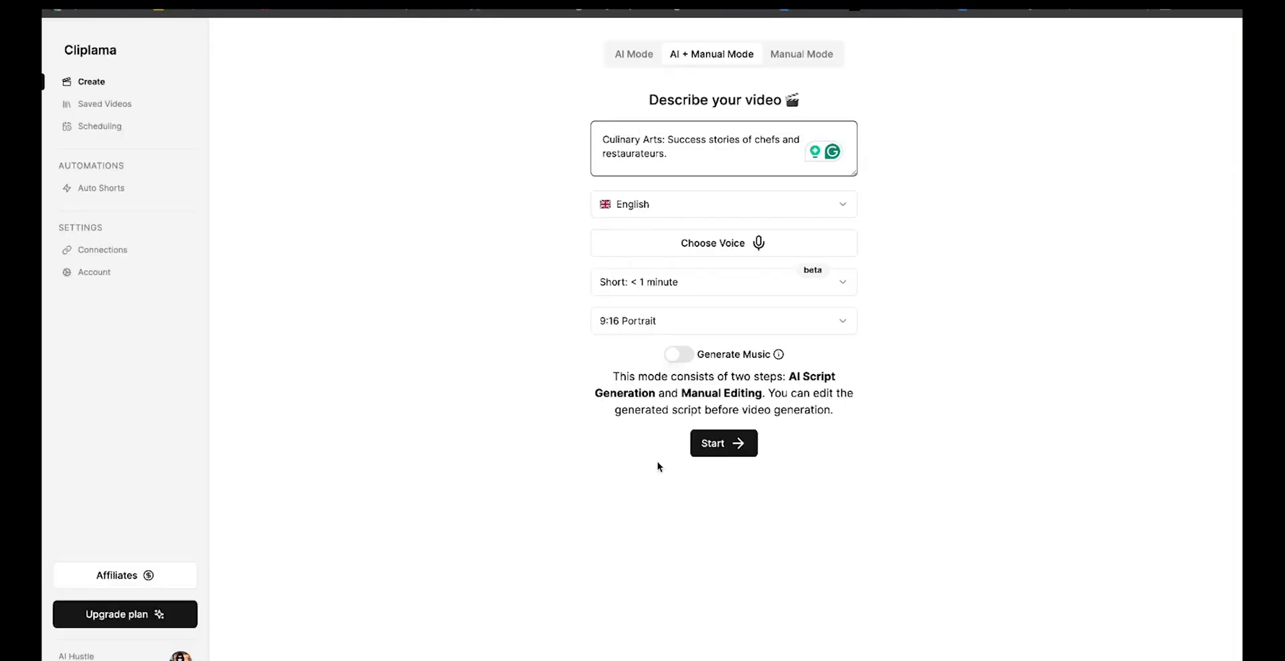
left_click(656, 282)
left_click(657, 336)
left_click(679, 354)
left_click(723, 443)
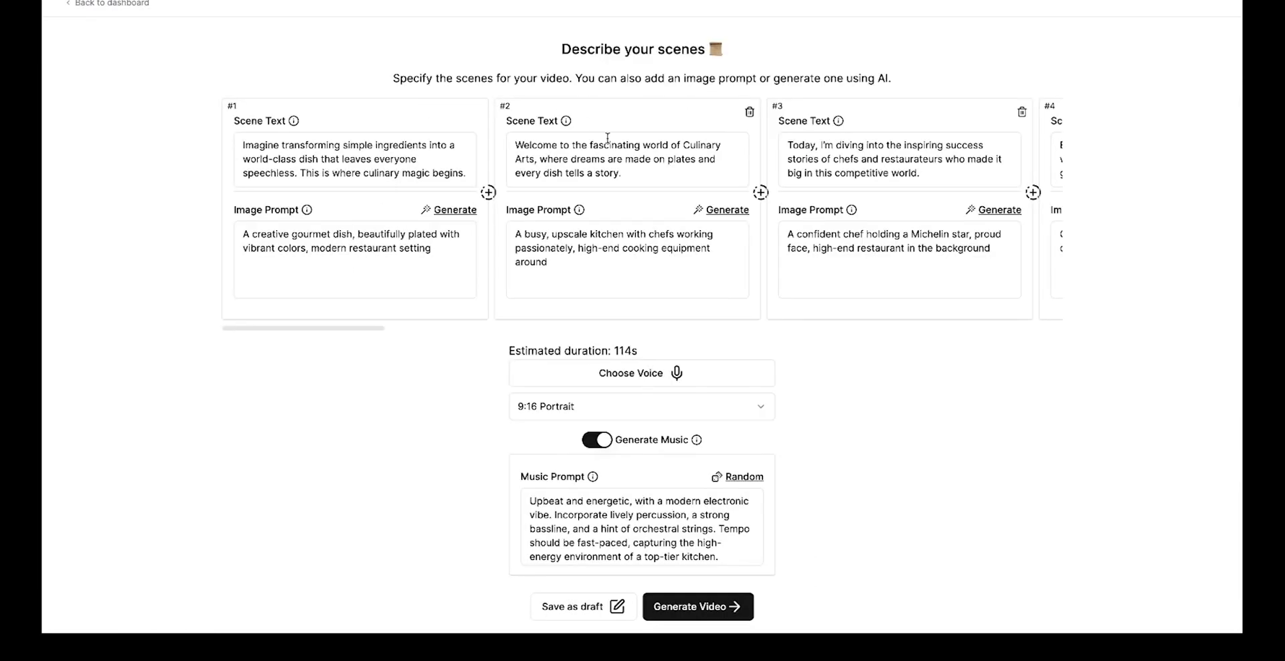
Step: Review scene 1's narration and image prompt, then generate the Culinary Arts video
left_click(255, 159)
double_click(255, 159)
left_click(281, 247)
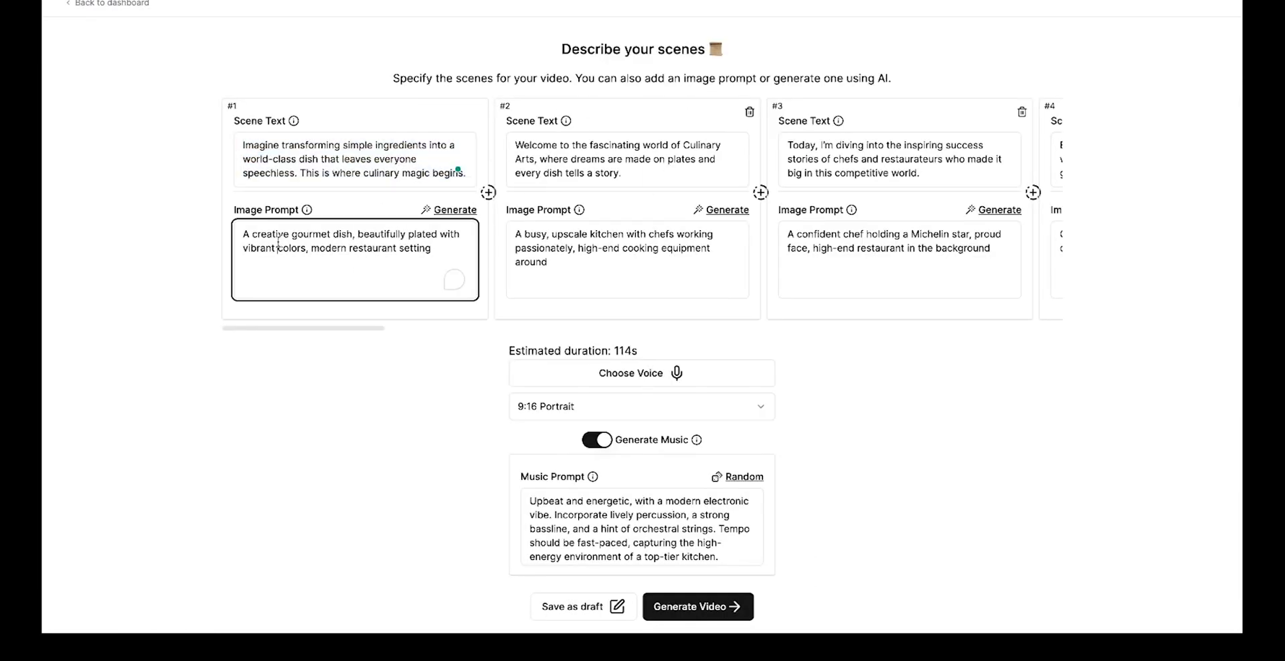
double_click(281, 248)
left_click_drag(366, 328, 863, 328)
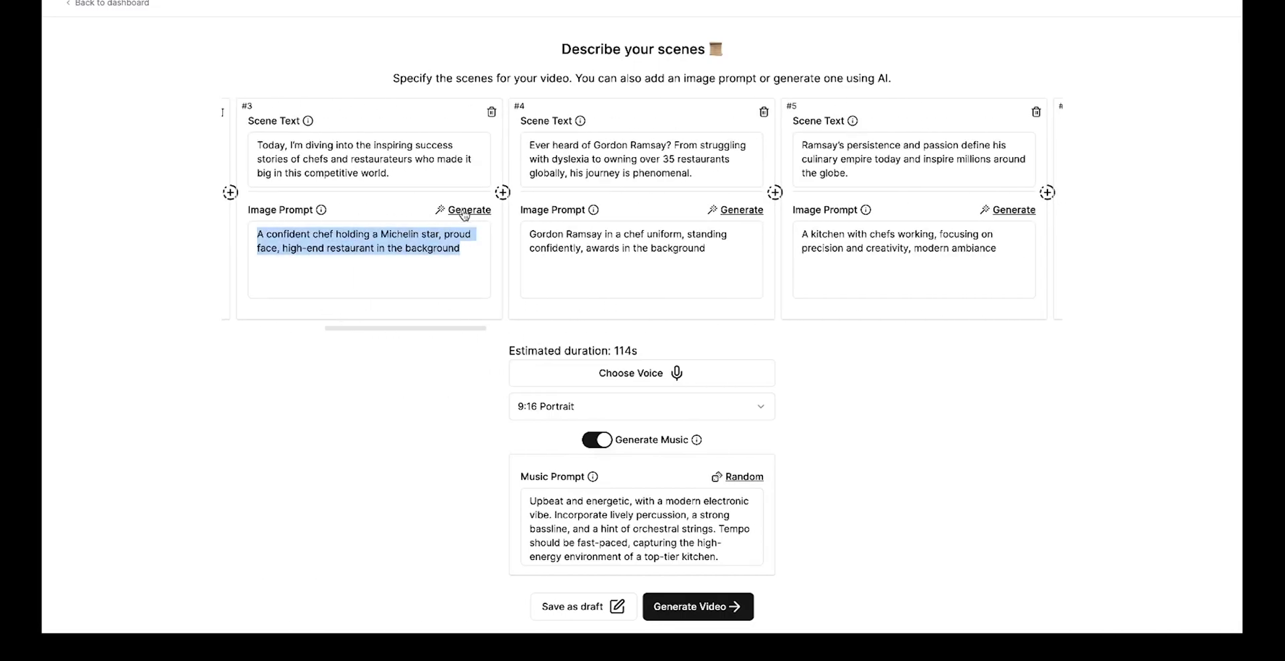
left_click(683, 615)
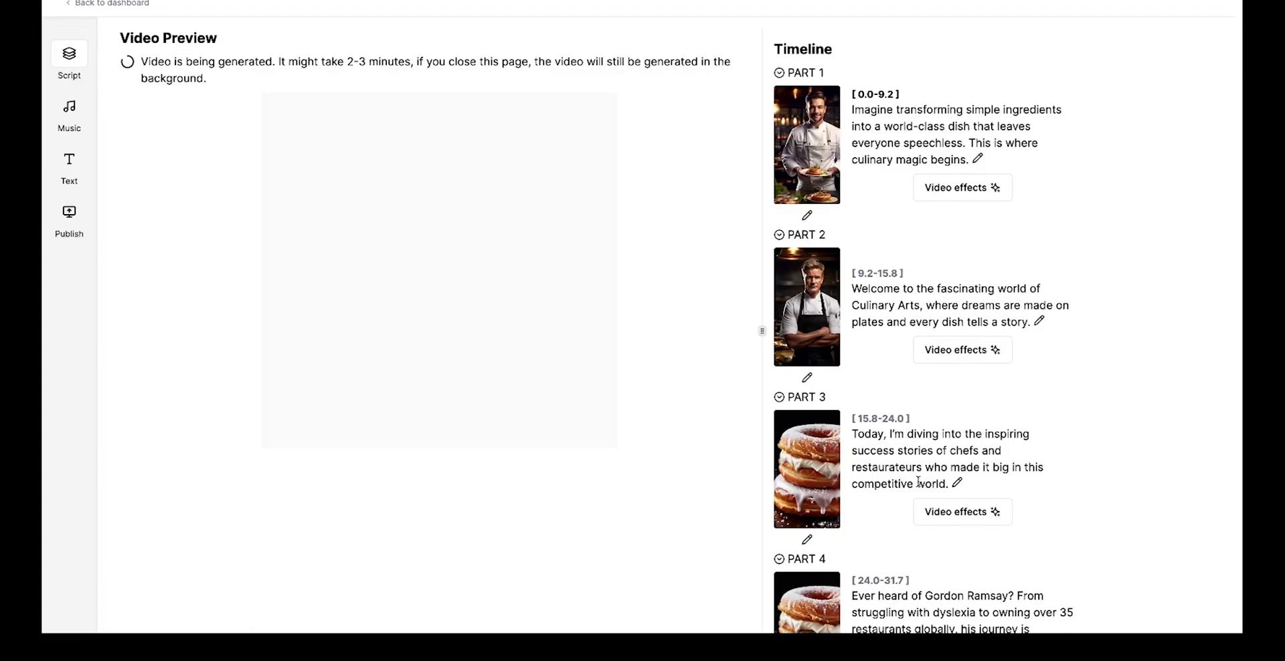
Step: Export the finished 1:53 Culinary Arts portrait video
scroll(918, 482, "down", 20)
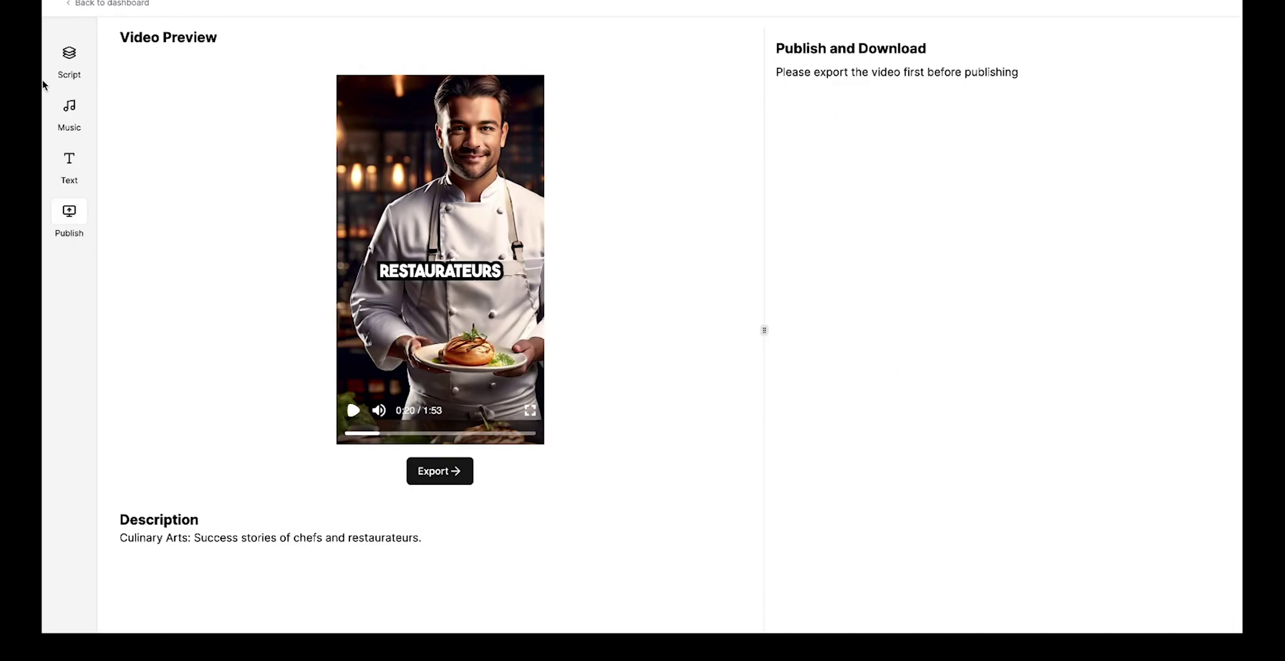
left_click(430, 477)
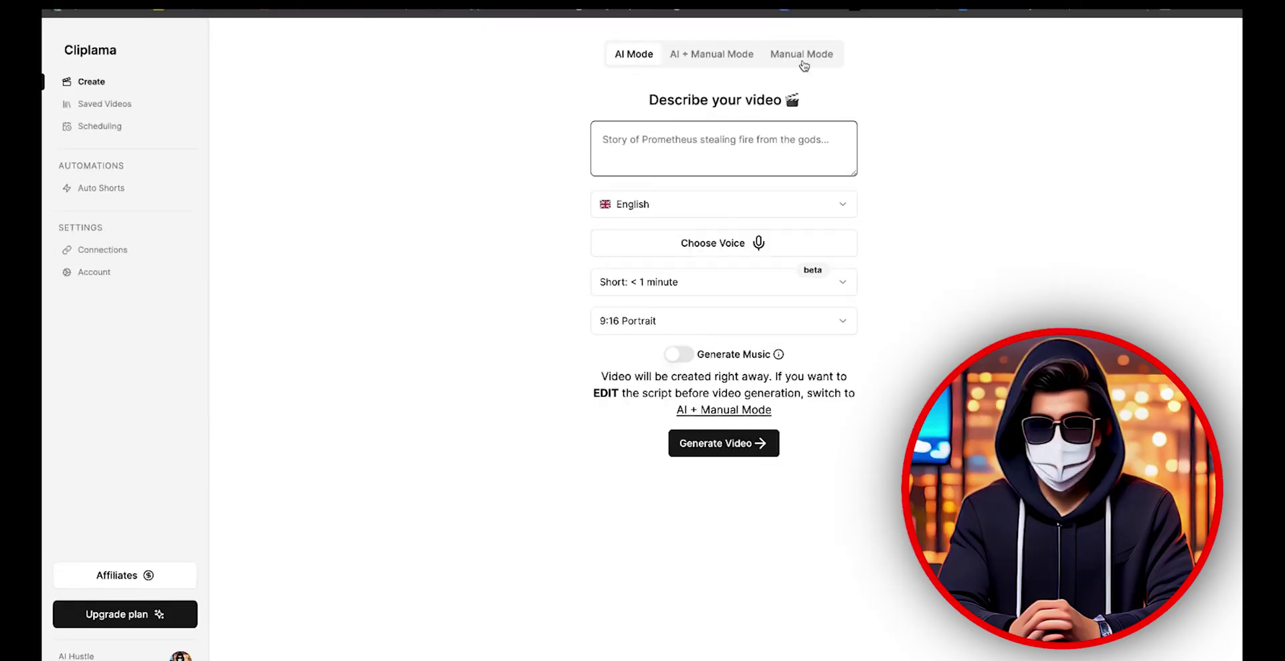
Step: Switch to Manual Mode and go through the text and image prompt boxes for scenes 1–3
left_click(802, 54)
left_click(421, 208)
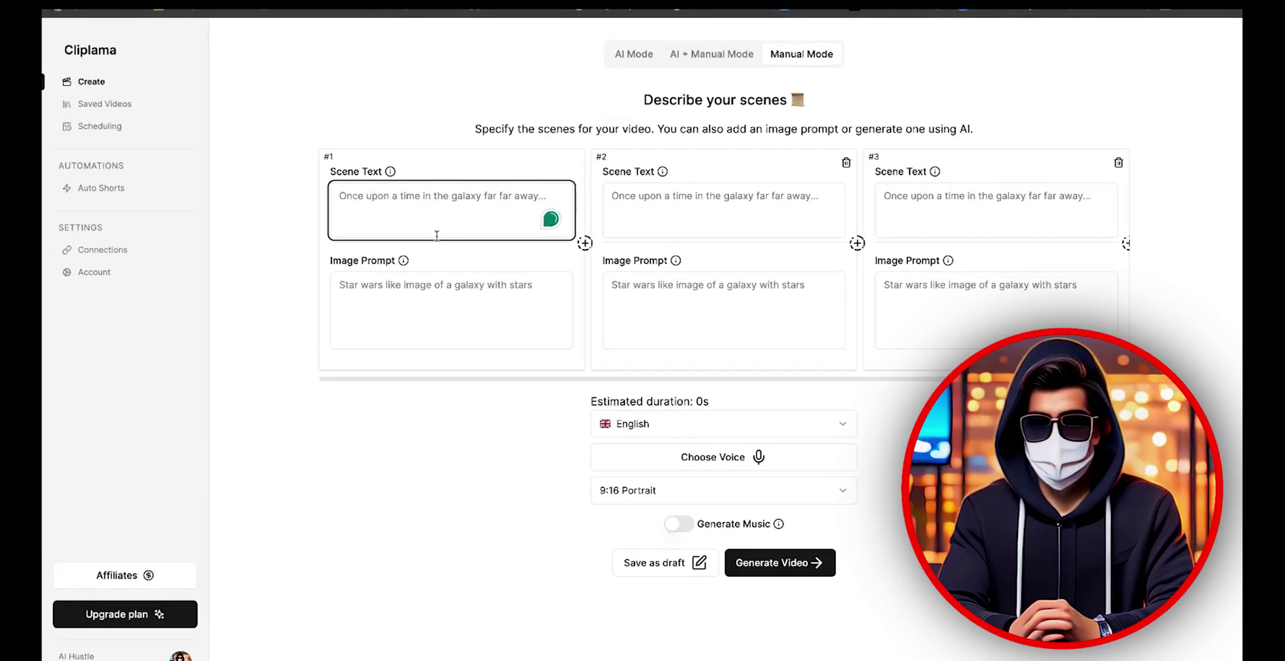
left_click(416, 296)
left_click(668, 201)
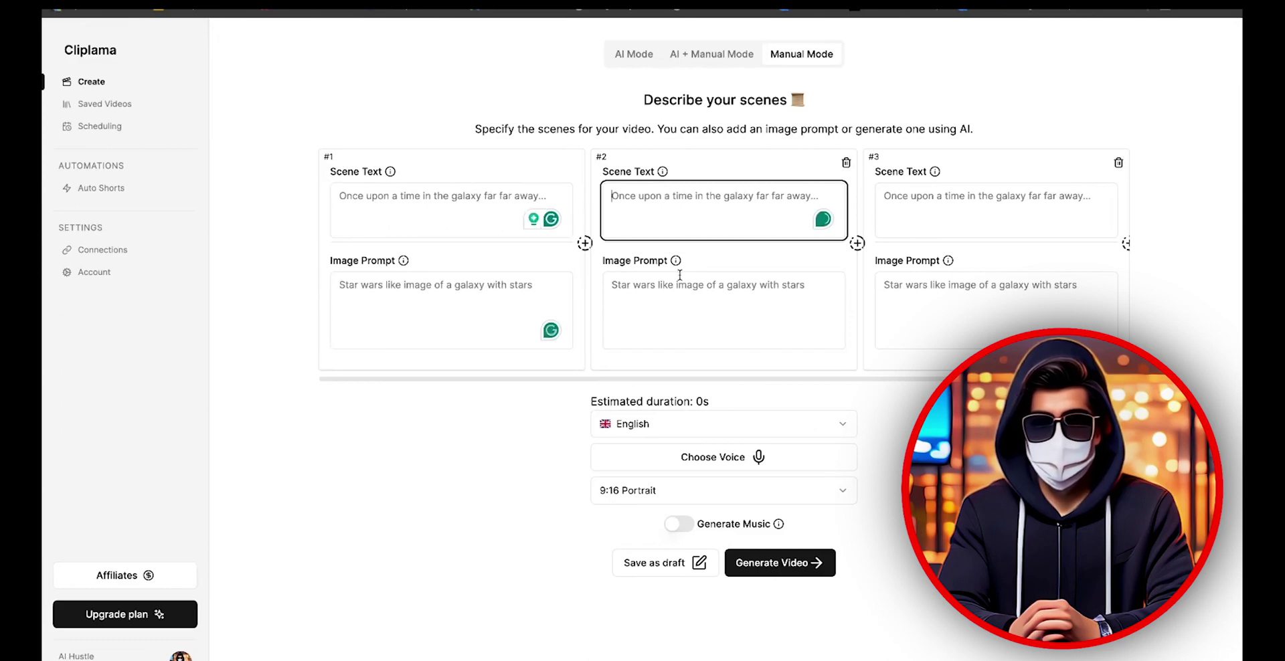
left_click(680, 285)
left_click(885, 195)
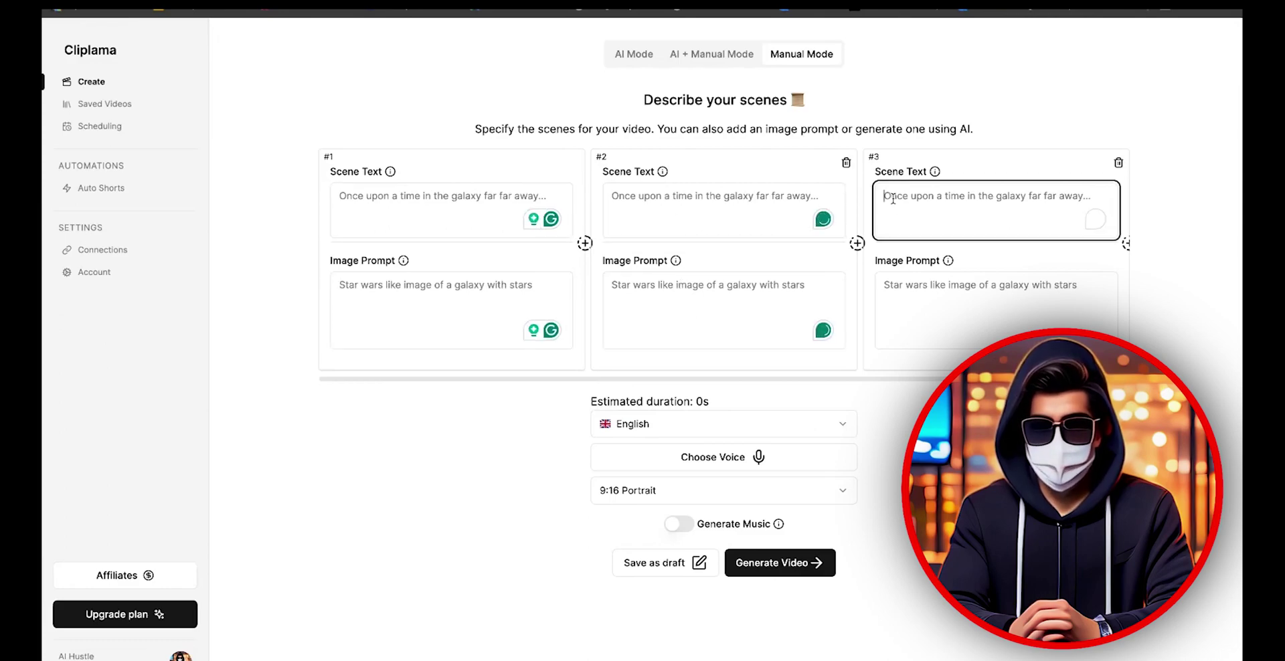
left_click(918, 309)
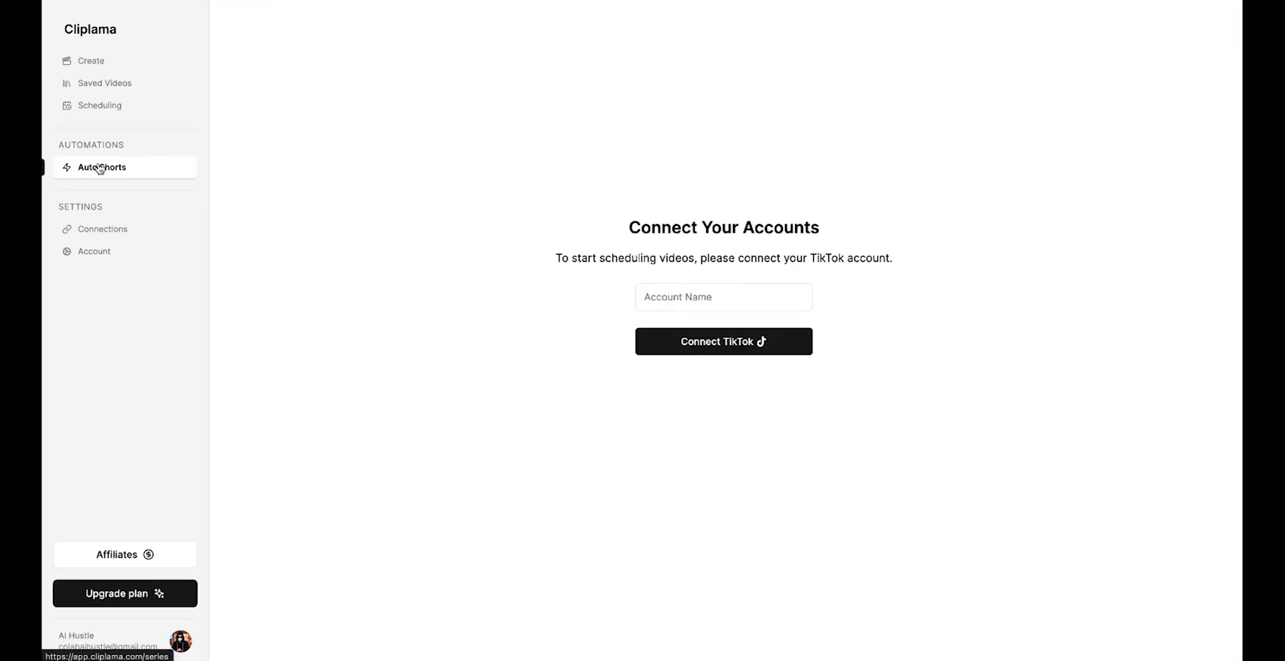
Step: Connect a TikTok account named 'The AI Hustle' on the Auto Shorts page
left_click(723, 296)
type("The AI Hustle")
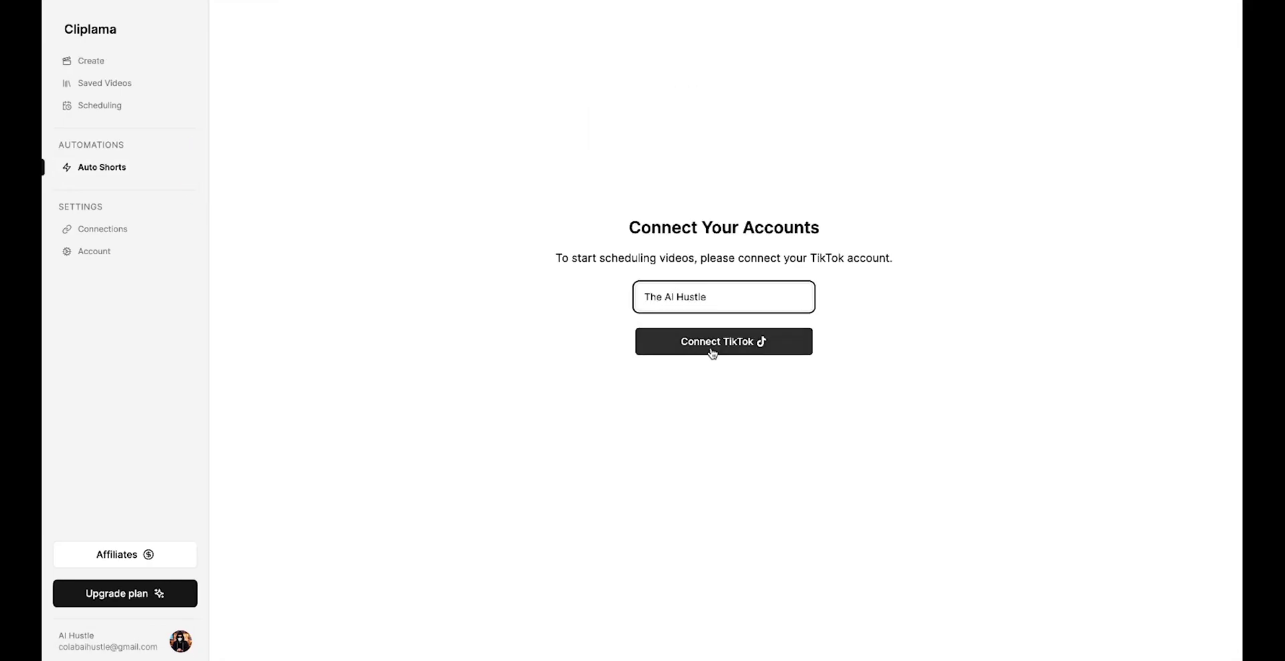
left_click(712, 349)
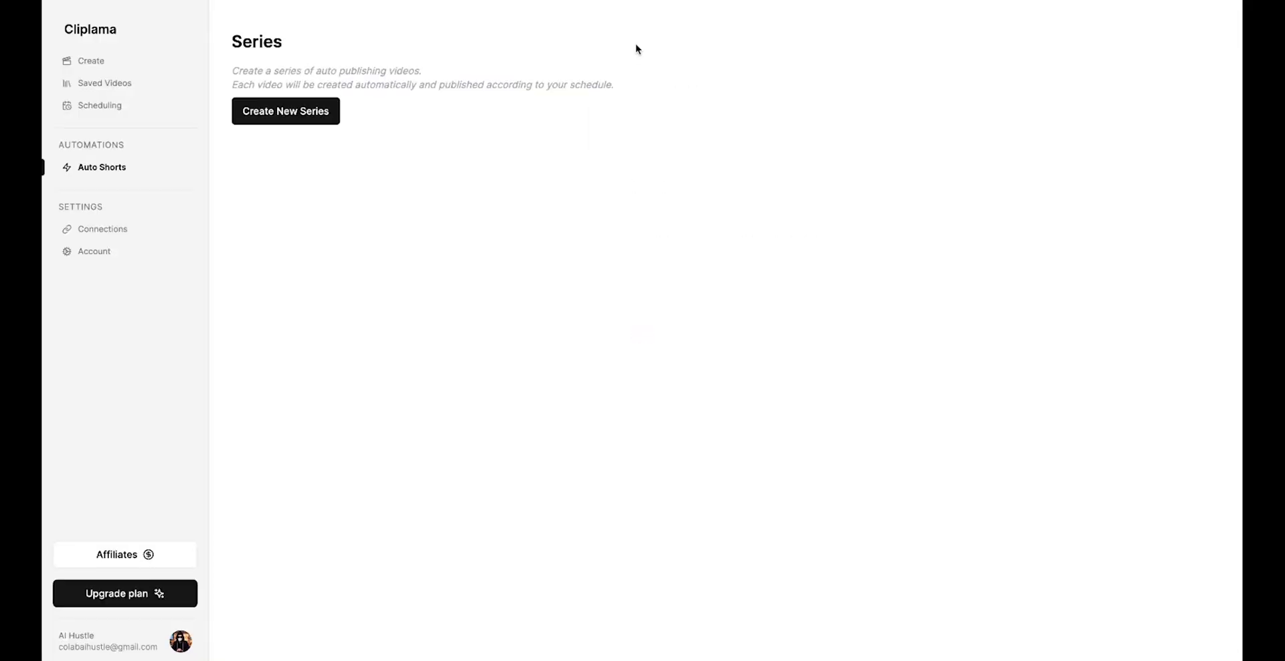
Step: Create the twice-daily 'Success & motivational' series, with the second posting hour set to 07
left_click(297, 119)
type("Success & motivational")
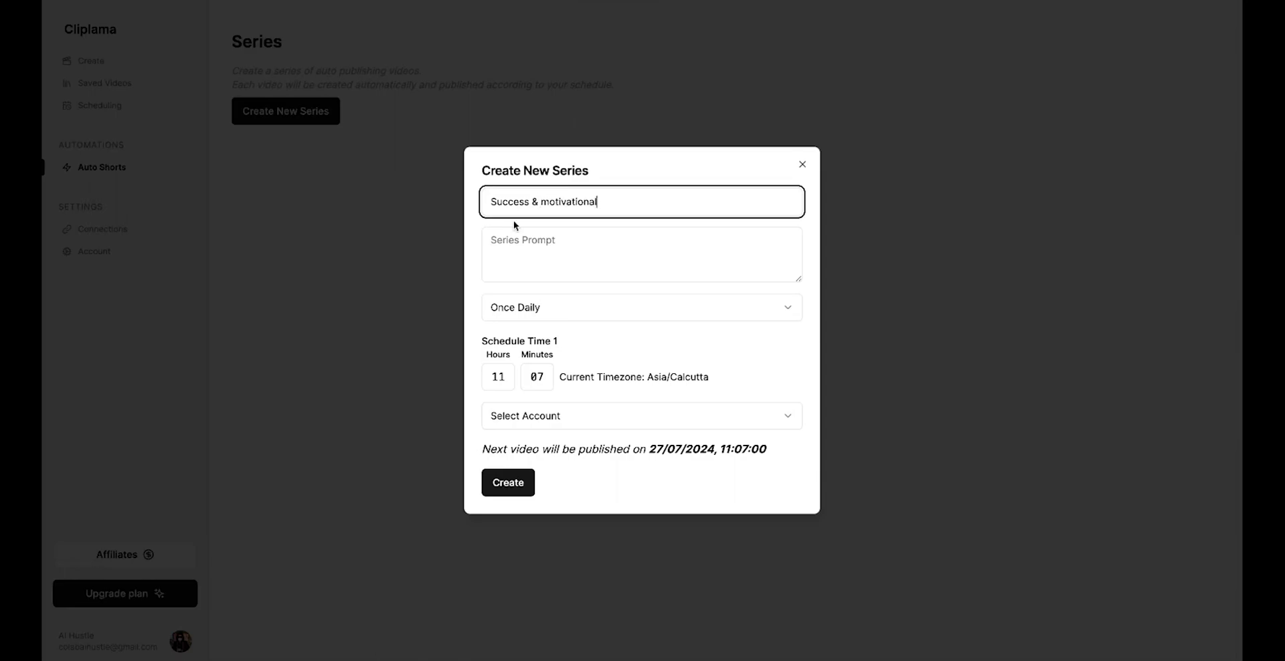
left_click(513, 245)
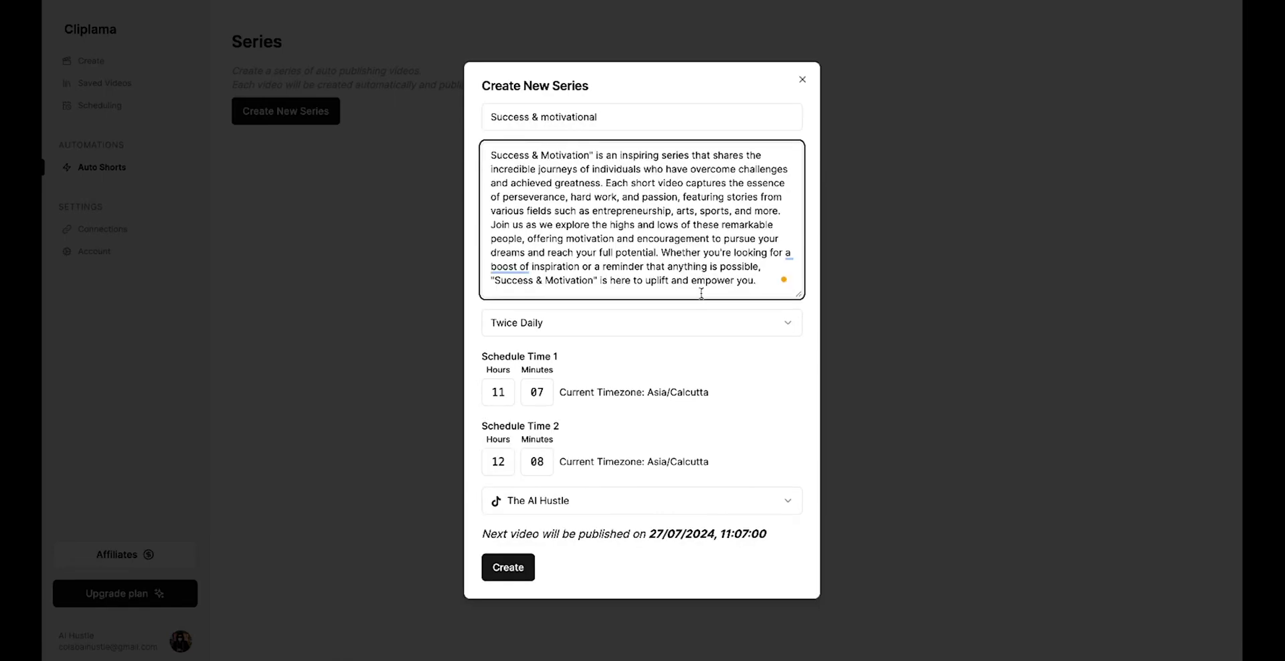
left_click(620, 327)
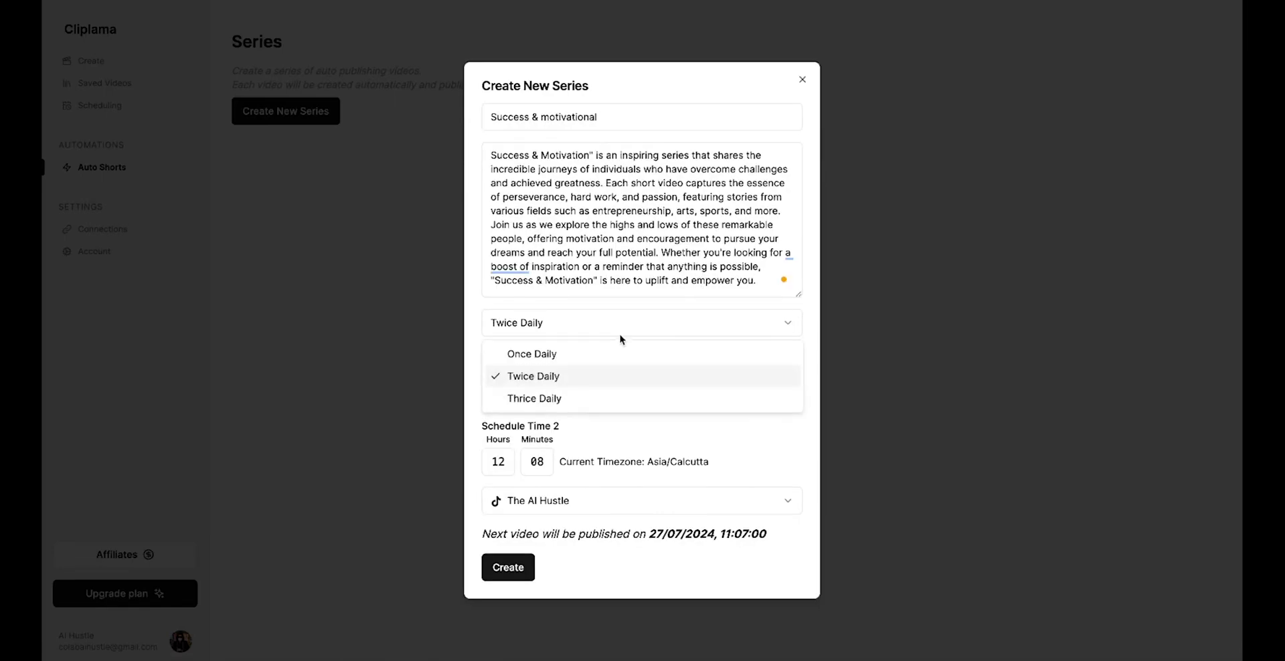
left_click(552, 376)
left_click(498, 461)
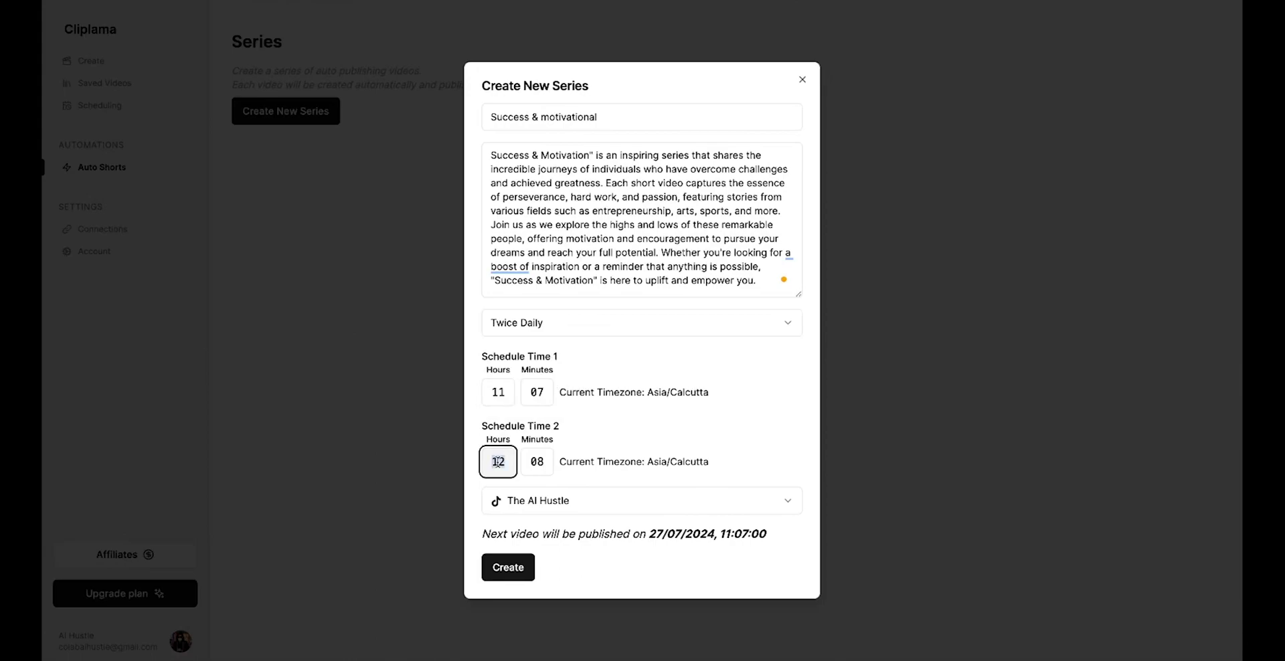
type("07")
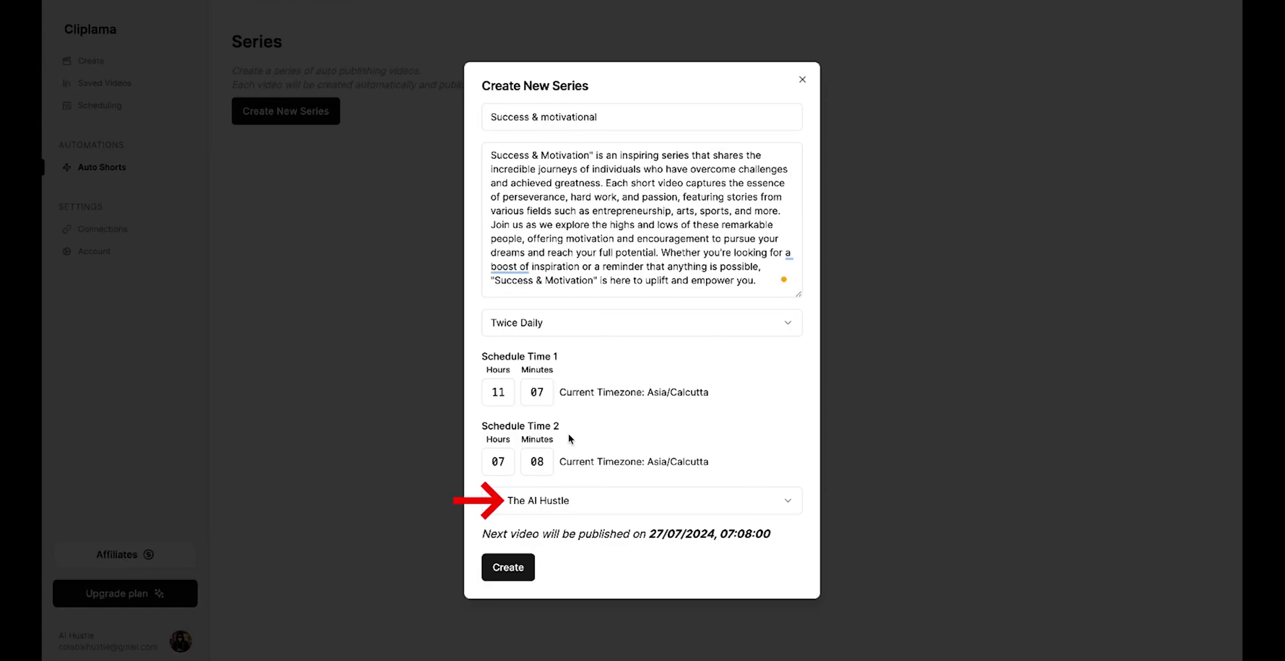
left_click(514, 574)
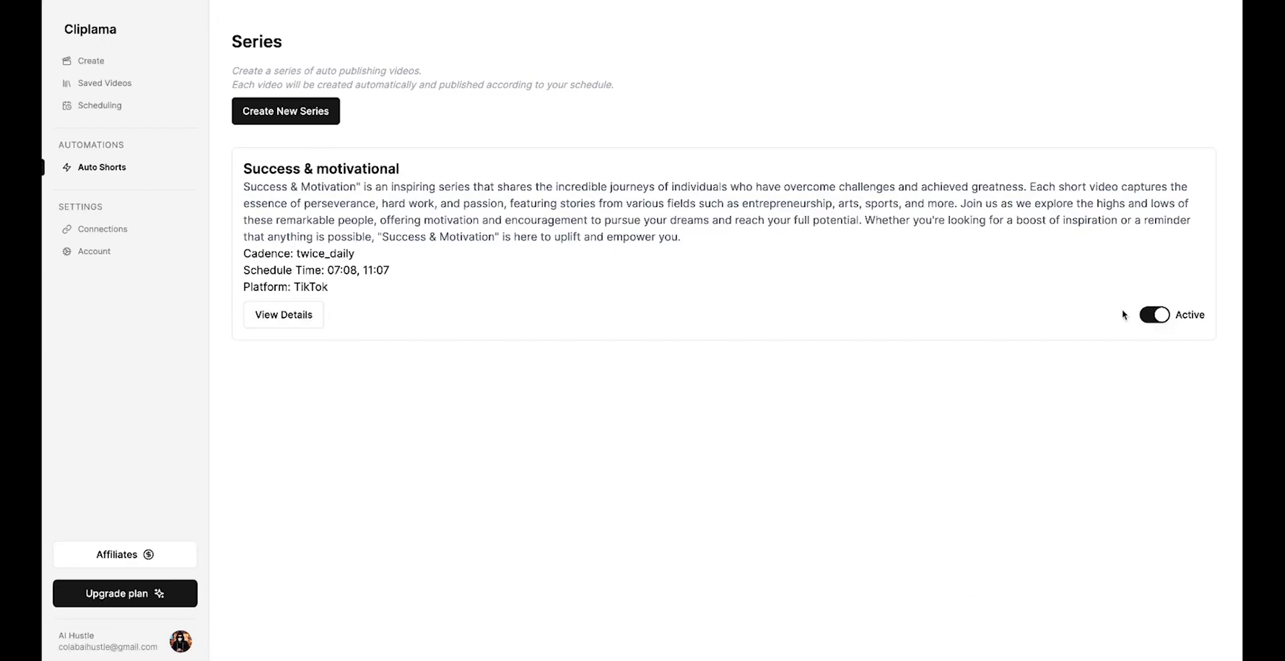
Step: Toggle the series off and back on, then check its music and replay the From Homeless to Harvard preview
left_click(1157, 319)
left_click(1157, 318)
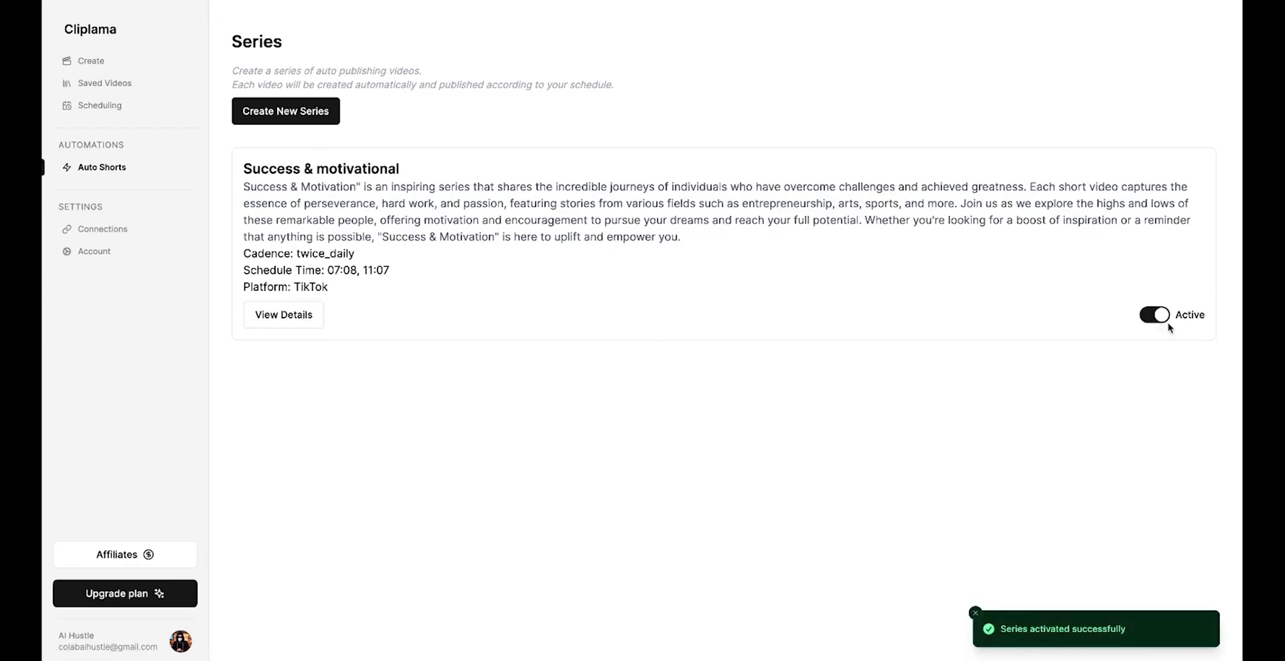
left_click(274, 316)
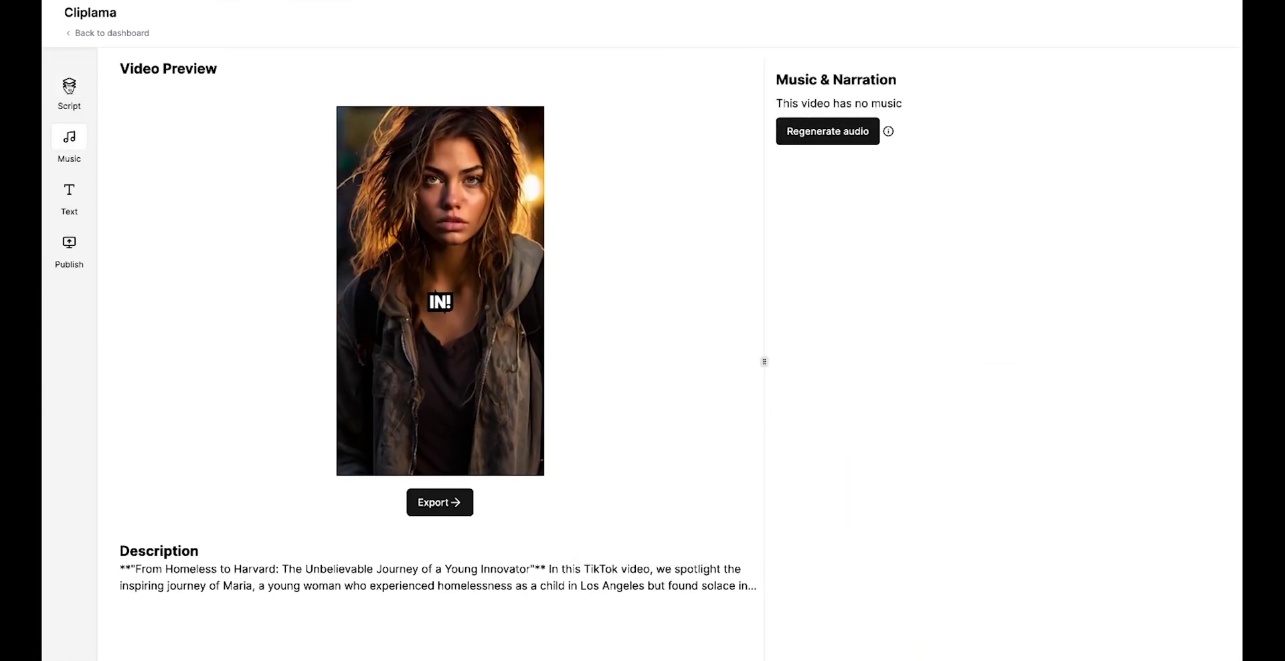
left_click(69, 90)
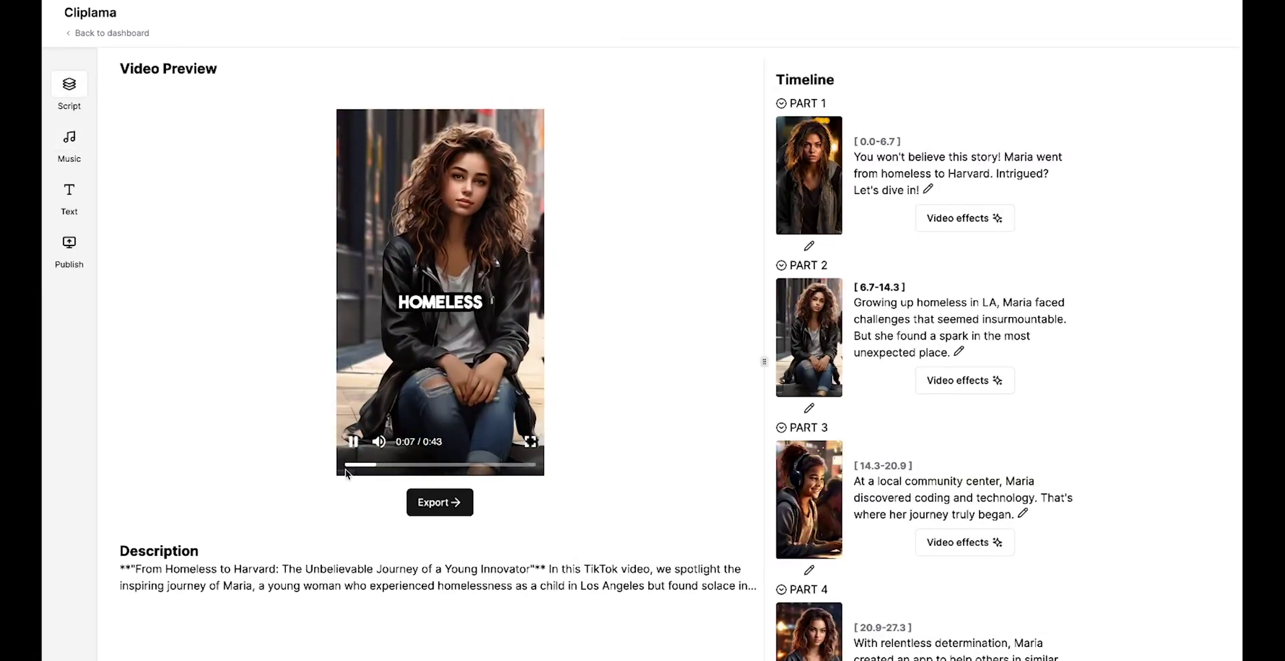
left_click(346, 465)
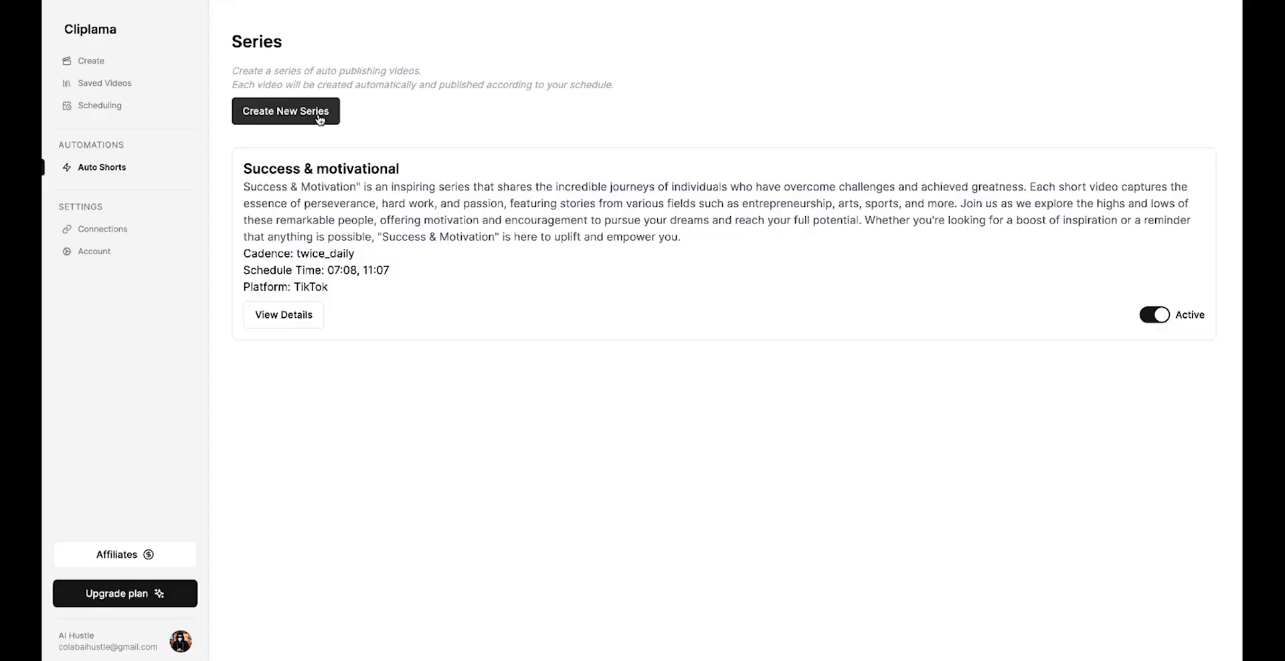
Step: Start another new series briefly, then open the Scheduling calendar
left_click(322, 112)
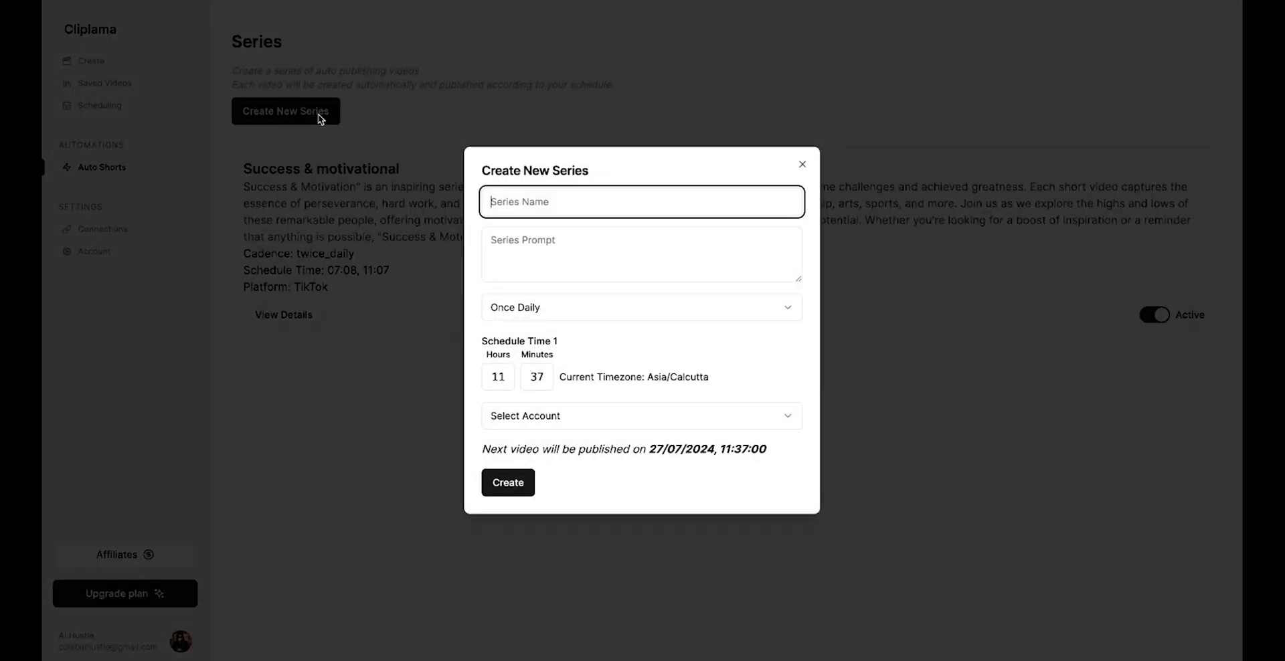
type("fu")
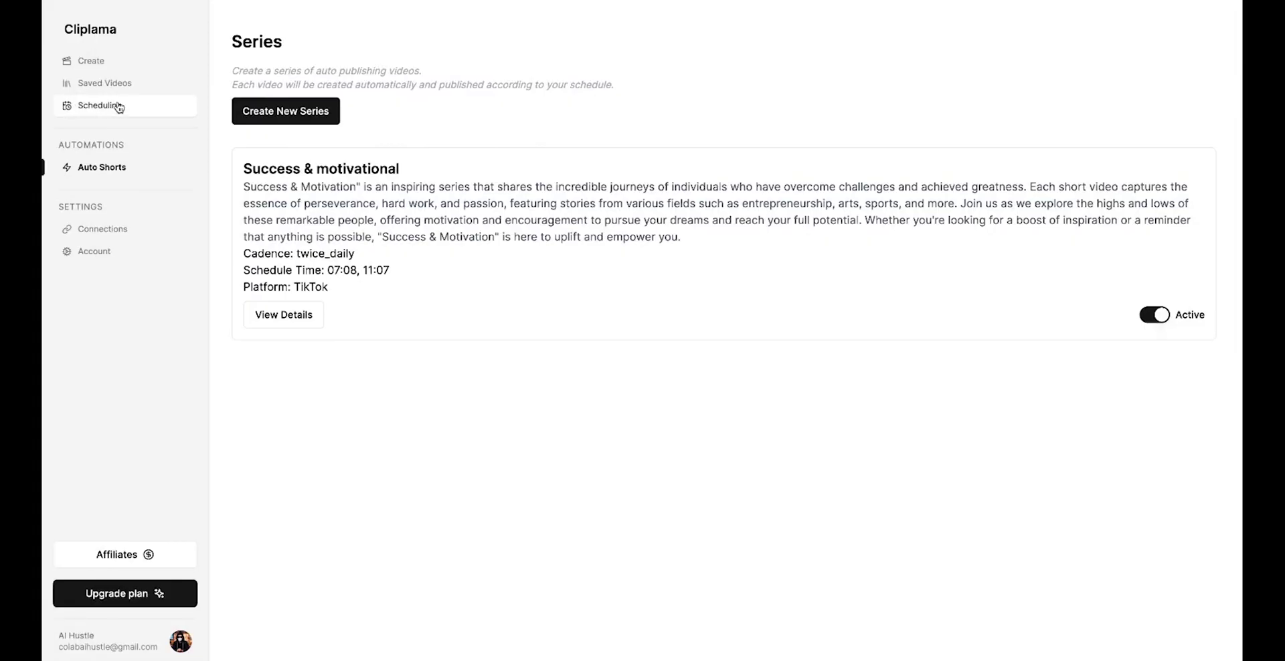
left_click(93, 105)
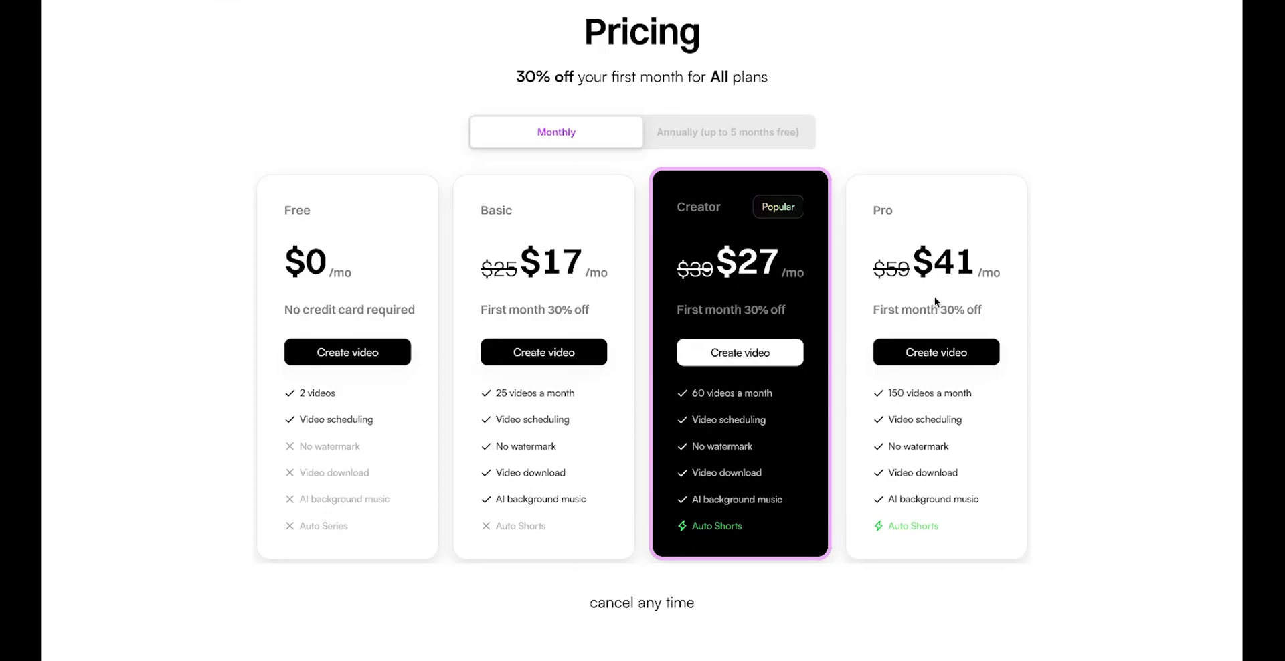
Step: Switch the Pricing page to annual billing to show yearly plan prices
left_click(745, 136)
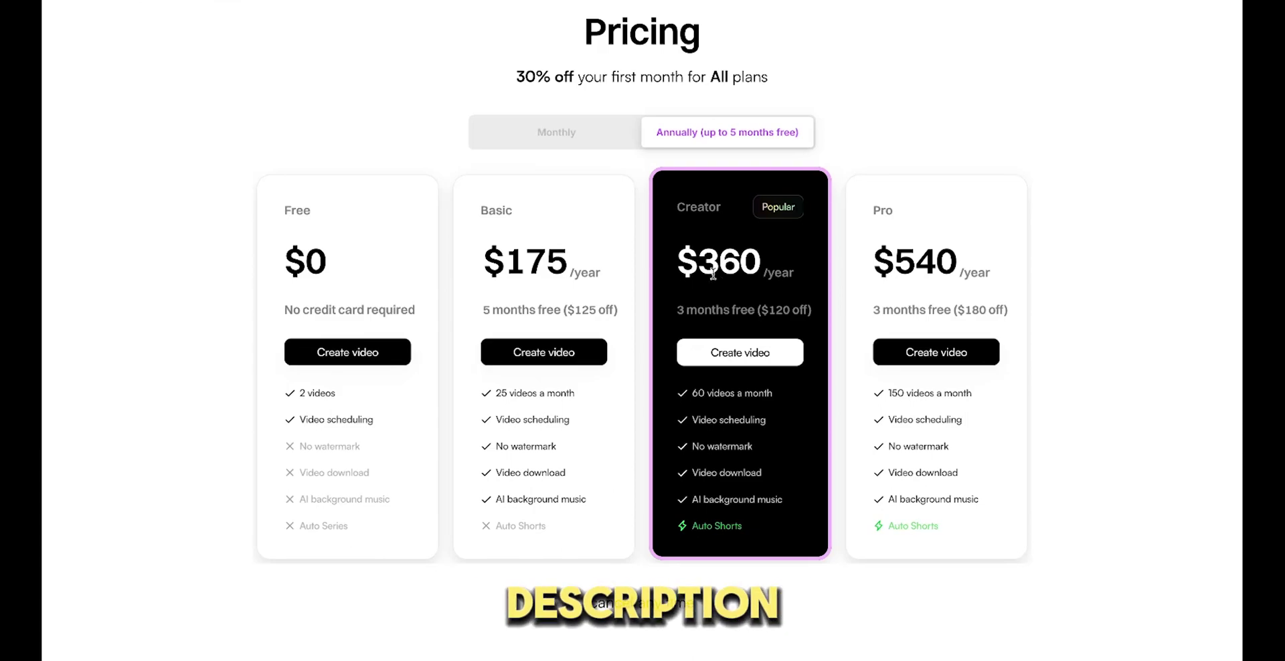